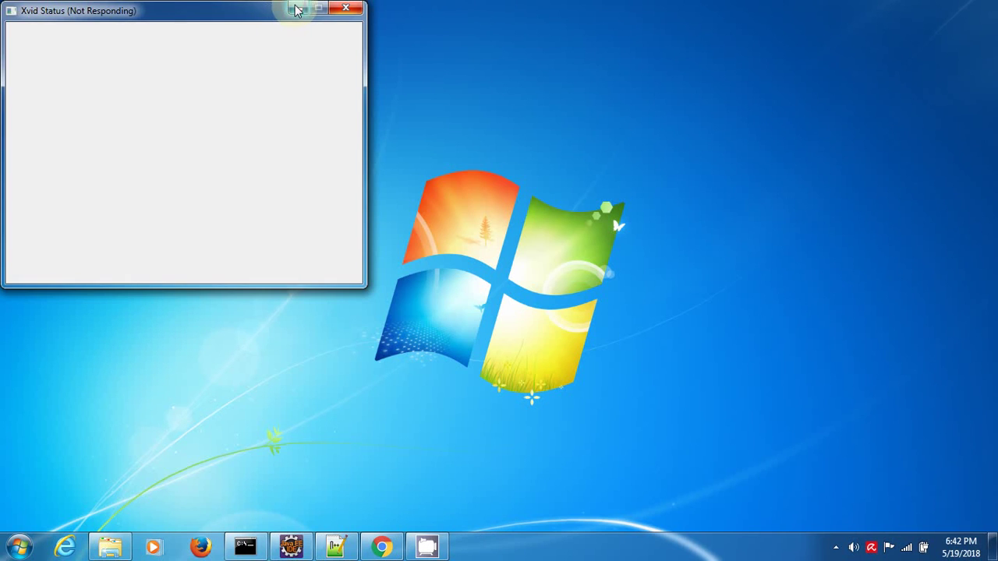
- Switch to Chrome and review the Tomcat 8.5.31 binary distributions on the Apache download page
{"action": "left_click", "coordinate": [295, 7]}
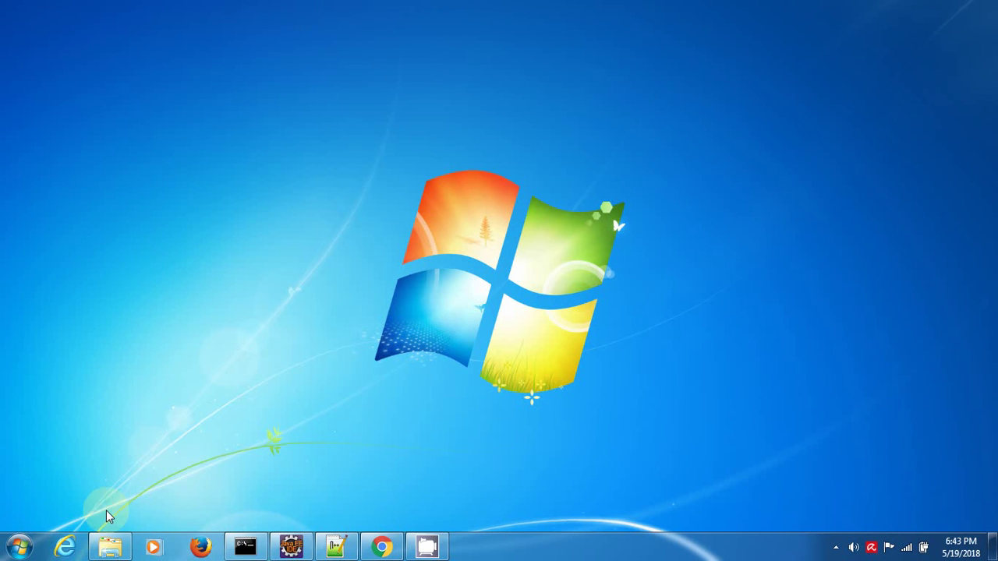
{"action": "left_click", "coordinate": [380, 548]}
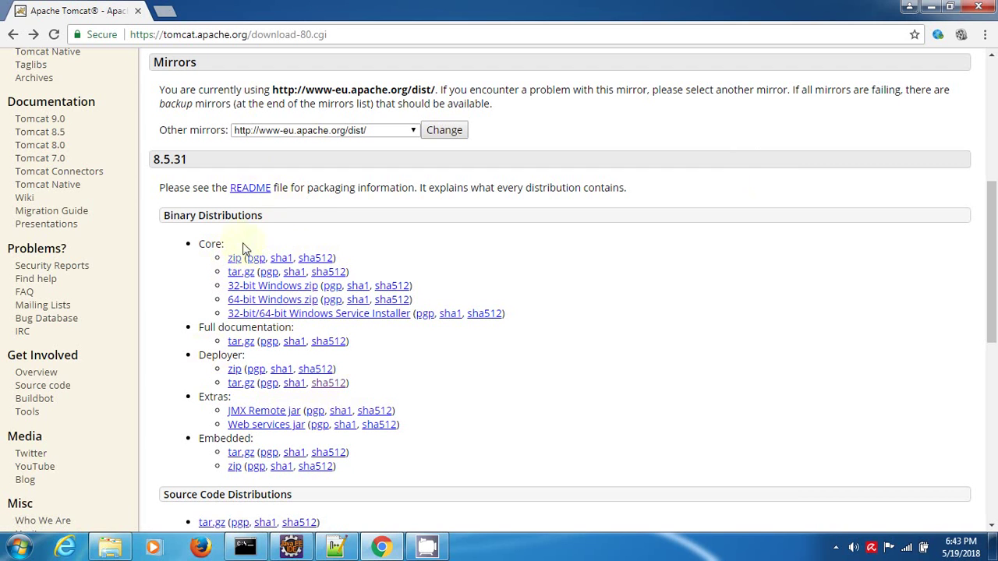
{"action": "left_click", "coordinate": [940, 7]}
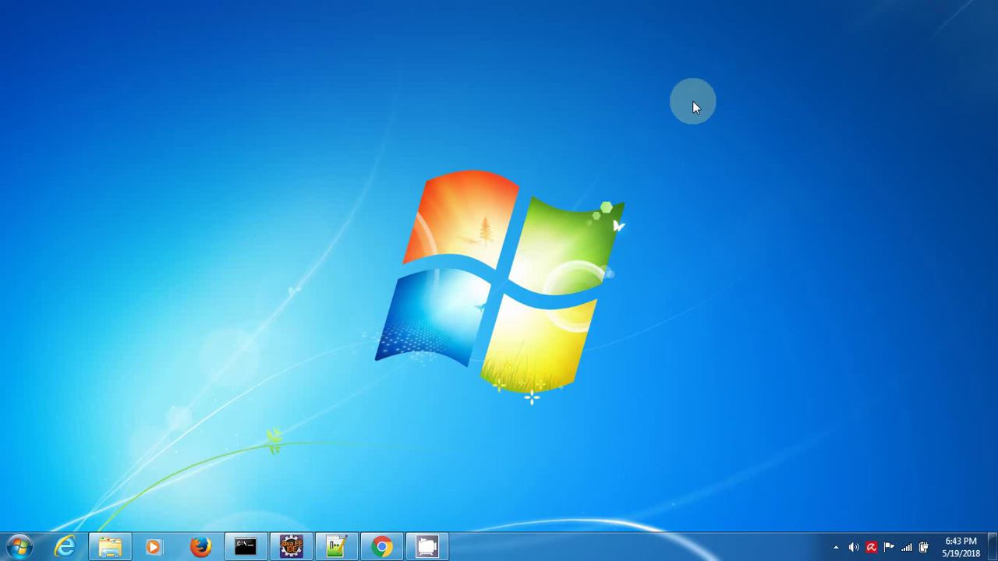
- Open the apache-tomcat-8.0.8 folder on drive C in Windows Explorer and look through its subfolders and files
{"action": "left_click", "coordinate": [121, 536]}
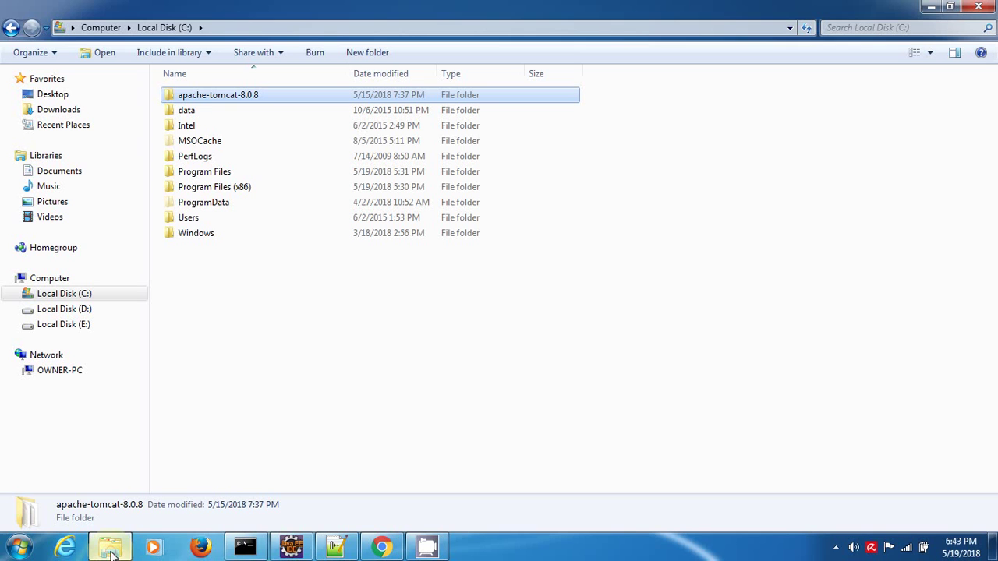
{"action": "double_click", "coordinate": [237, 102]}
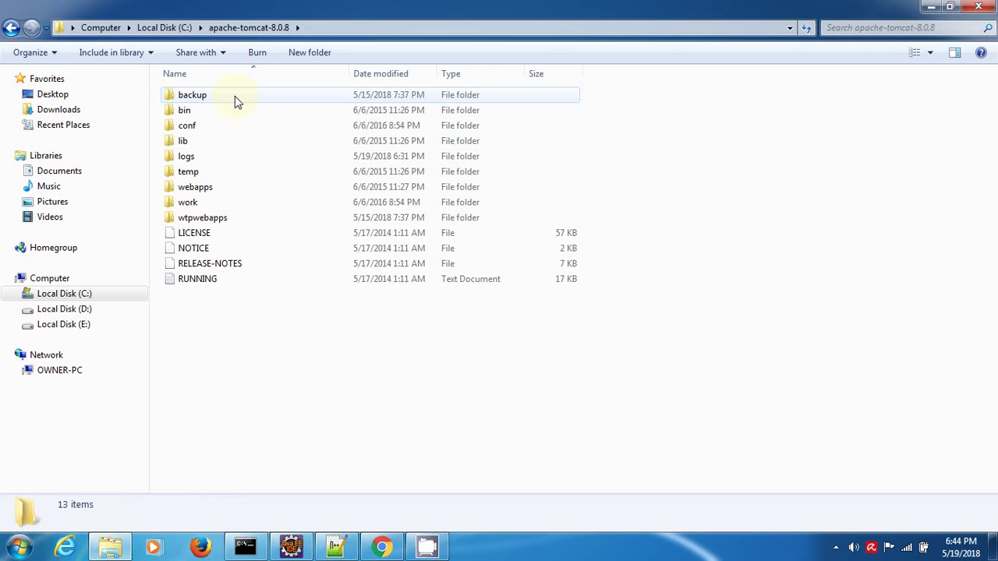
{"action": "key", "text": "Down"}
{"action": "key", "text": "Down"}
{"action": "key", "text": "Down"}
{"action": "key", "text": "Down"}
{"action": "key", "text": "Down"}
{"action": "key", "text": "Down"}
{"action": "key", "text": "Down"}
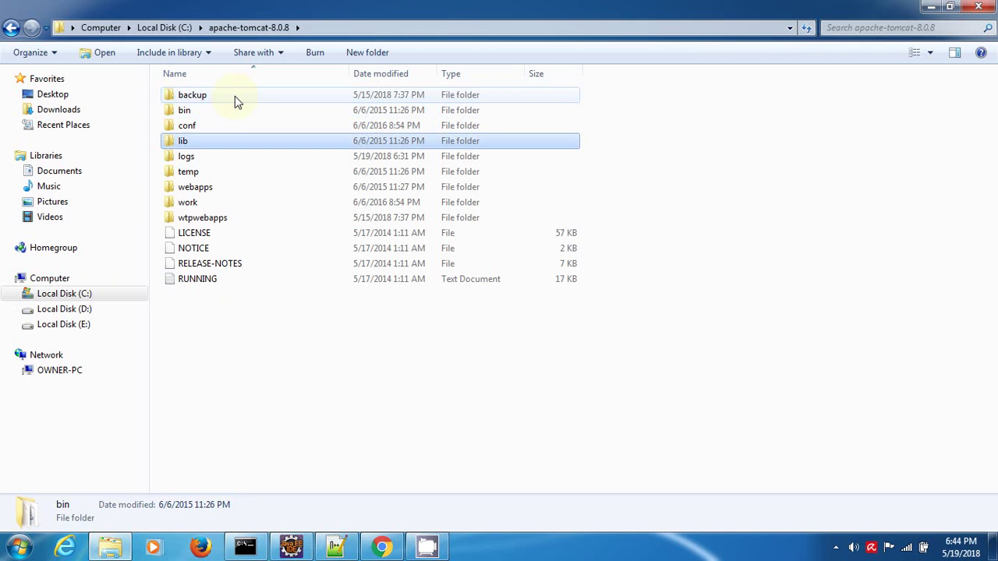
{"action": "key", "text": "Down"}
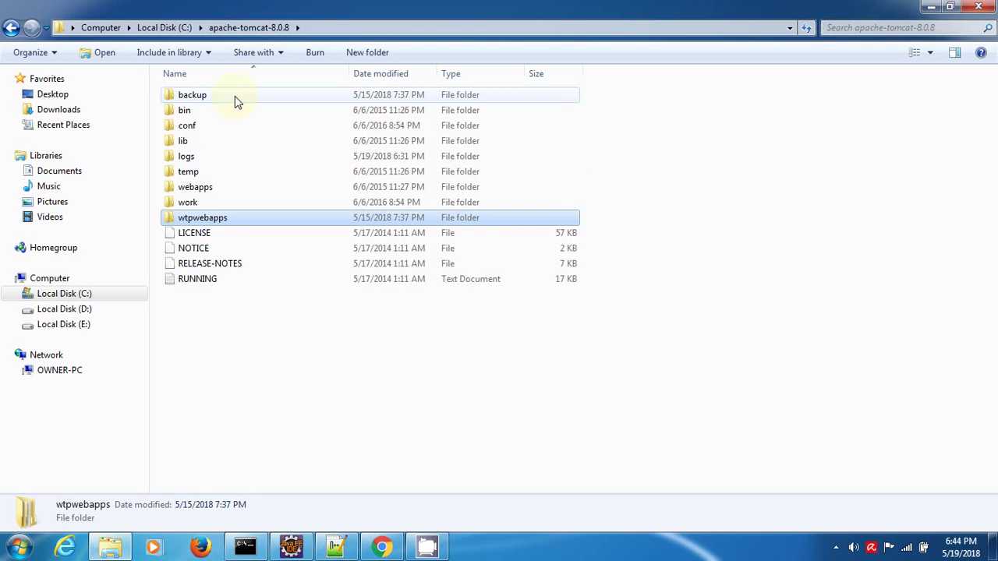
{"action": "key", "text": "Down"}
{"action": "key", "text": "Down"}
{"action": "key", "text": "Down"}
{"action": "key", "text": "Down"}
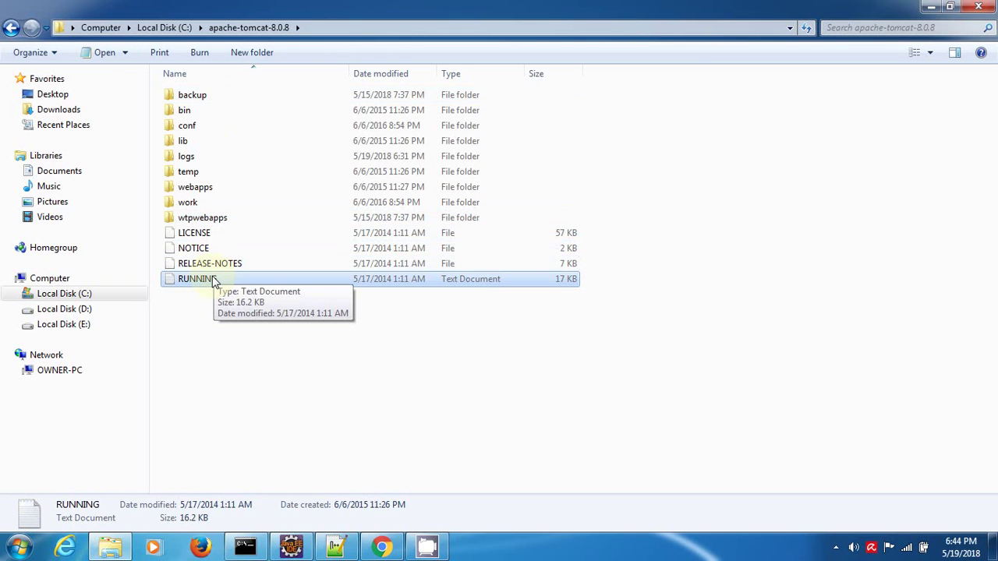
- Open the RUNNING text file in a maximized window and go to its section on running with JRE 7 or later
{"action": "double_click", "coordinate": [212, 280]}
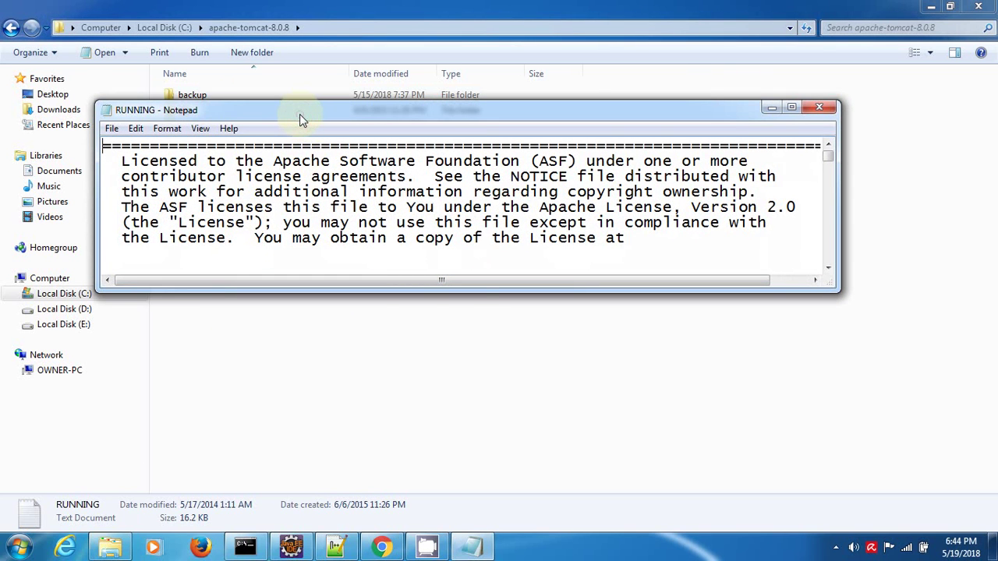
{"action": "double_click", "coordinate": [300, 113]}
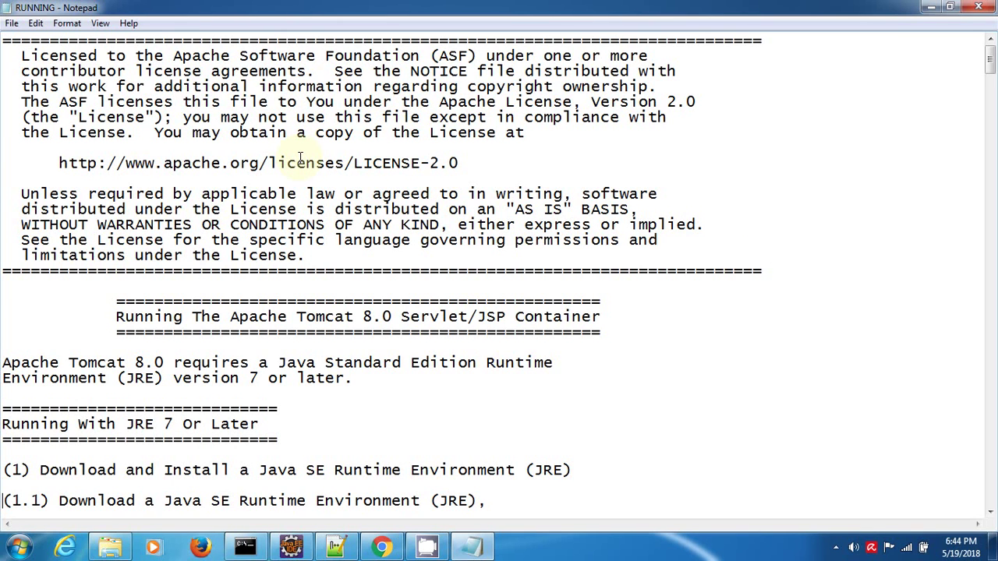
{"action": "scroll", "coordinate": [300, 158], "scroll_direction": "down", "scroll_amount": 2}
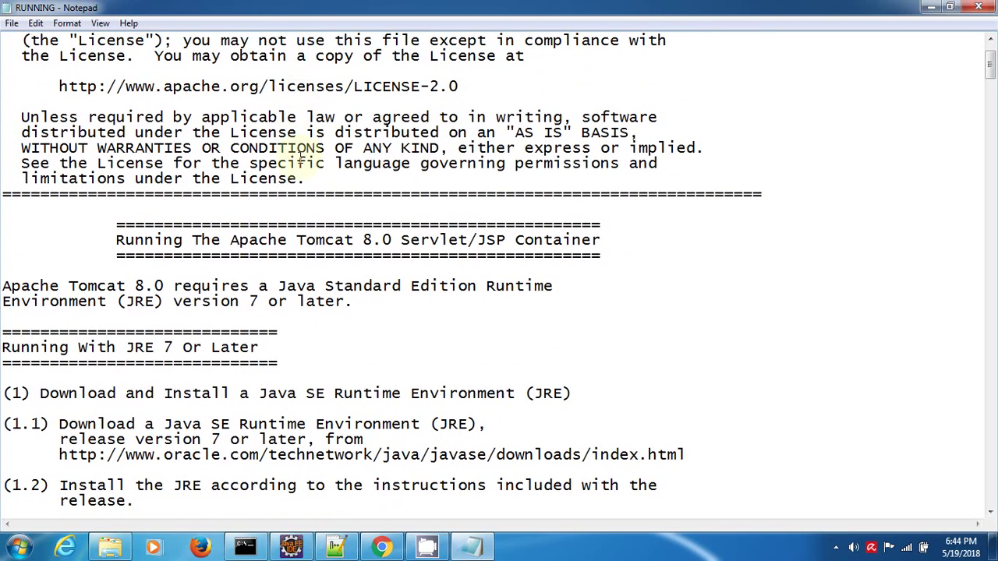
{"action": "scroll", "coordinate": [301, 158], "scroll_direction": "down", "scroll_amount": 3}
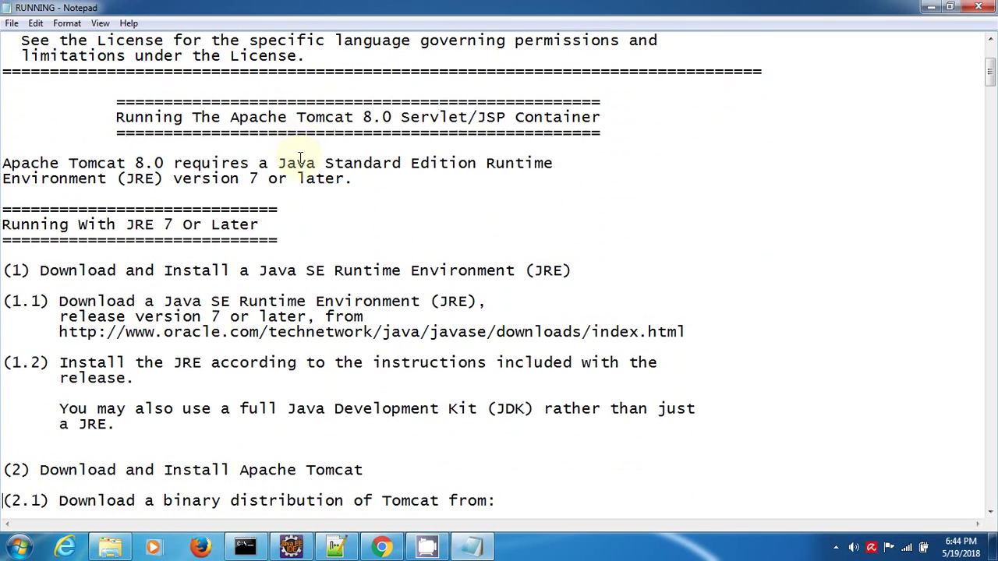
- Examine the Java runtime requirements and JRE installation instructions in the RUNNING file, and minimize it
{"action": "key", "text": "Down"}
{"action": "key", "text": "Up"}
{"action": "key", "text": "Up"}
{"action": "key", "text": "Up"}
{"action": "key", "text": "Up"}
{"action": "key", "text": "Up"}
{"action": "key", "text": "Up"}
{"action": "key", "text": "Up"}
{"action": "key", "text": "Up"}
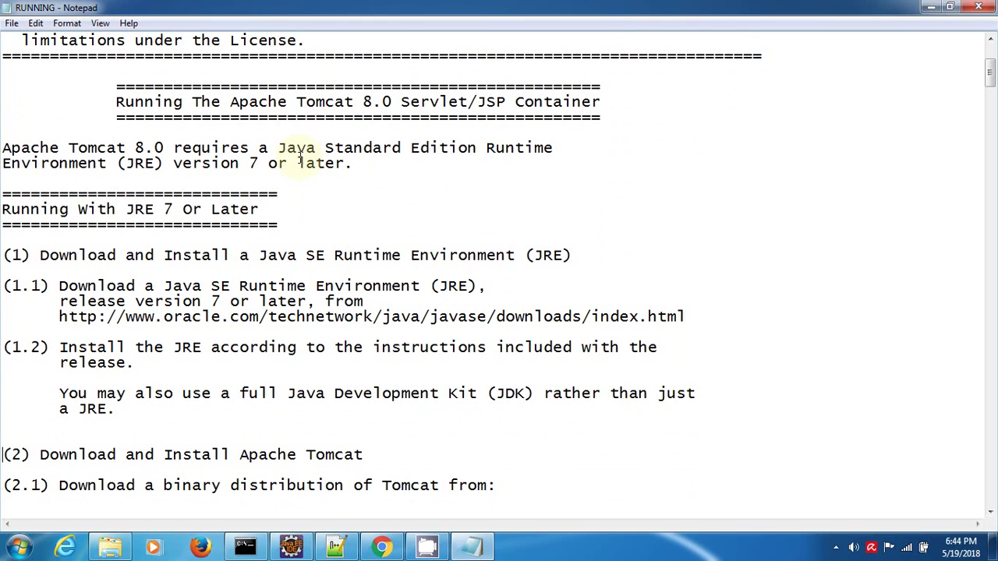
{"action": "key", "text": "Up"}
{"action": "key", "text": "Up"}
{"action": "key", "text": "Up"}
{"action": "key", "text": "Up"}
{"action": "key", "text": "Up"}
{"action": "key", "text": "Up"}
{"action": "key", "text": "Right"}
{"action": "key", "text": "Right"}
{"action": "key", "text": "Right"}
{"action": "key", "text": "Right"}
{"action": "key", "text": "Right"}
{"action": "key", "text": "Right"}
{"action": "key", "text": "Right"}
{"action": "key", "text": "Left"}
{"action": "key", "text": "Left"}
{"action": "key", "text": "Left"}
{"action": "key", "text": "Left"}
{"action": "key", "text": "Left"}
{"action": "key", "text": "Up"}
{"action": "key", "text": "Up"}
{"action": "key", "text": "Up"}
{"action": "key", "text": "Up"}
{"action": "key", "text": "Right"}
{"action": "key", "text": "Right"}
{"action": "key", "text": "Right"}
{"action": "key", "text": "Right"}
{"action": "key", "text": "Right"}
{"action": "key", "text": "Right"}
{"action": "key", "text": "Right"}
{"action": "key", "text": "Right"}
{"action": "key", "text": "Right"}
{"action": "key", "text": "Right"}
{"action": "key", "text": "Right"}
{"action": "key", "text": "Right"}
{"action": "key", "text": "Right"}
{"action": "key", "text": "Right"}
{"action": "key", "text": "Right"}
{"action": "key", "text": "Right"}
{"action": "key", "text": "Right"}
{"action": "key", "text": "Right"}
{"action": "key", "text": "Right"}
{"action": "key", "text": "Right"}
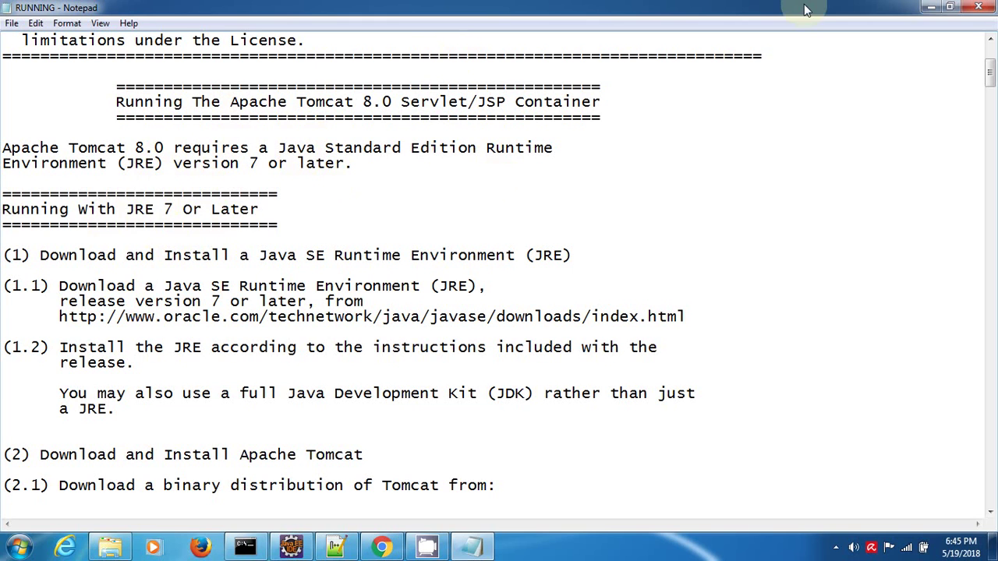
{"action": "left_click", "coordinate": [929, 8]}
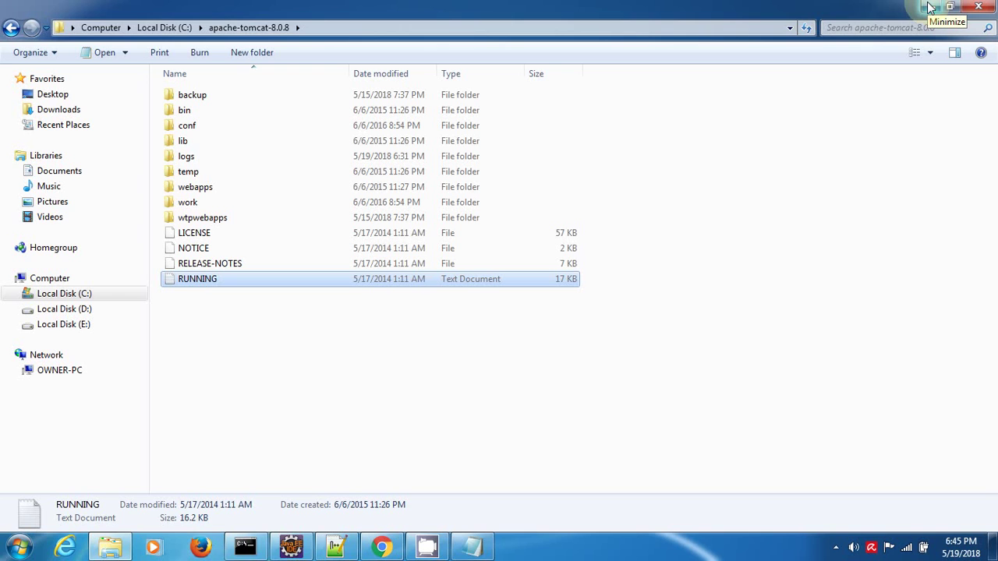
- Check the installed Java version by running java -version in a new Command Prompt, and close that window
{"action": "key", "text": "super+r"}
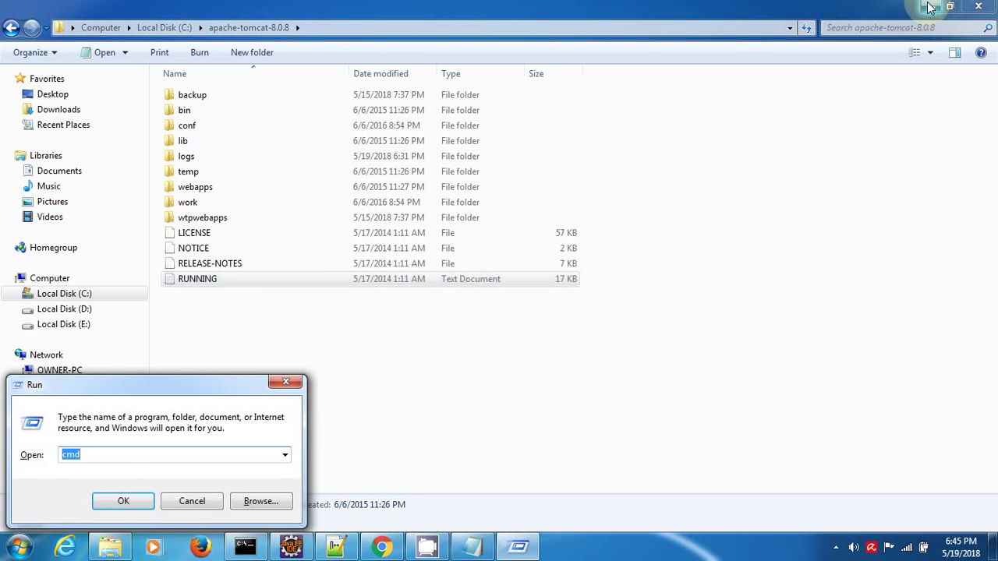
{"action": "key", "text": "Return"}
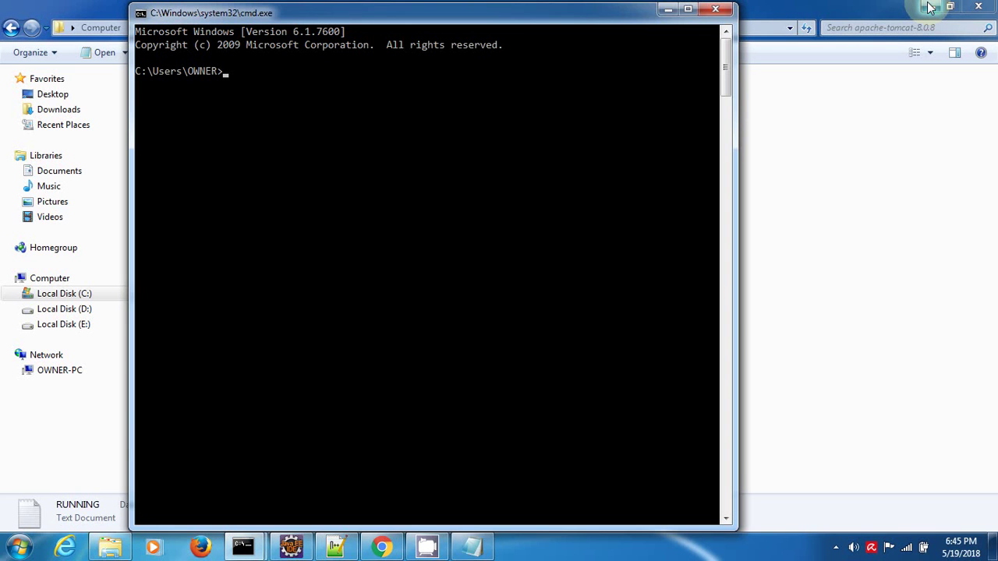
{"action": "type", "text": "java -version"}
{"action": "key", "text": "Return"}
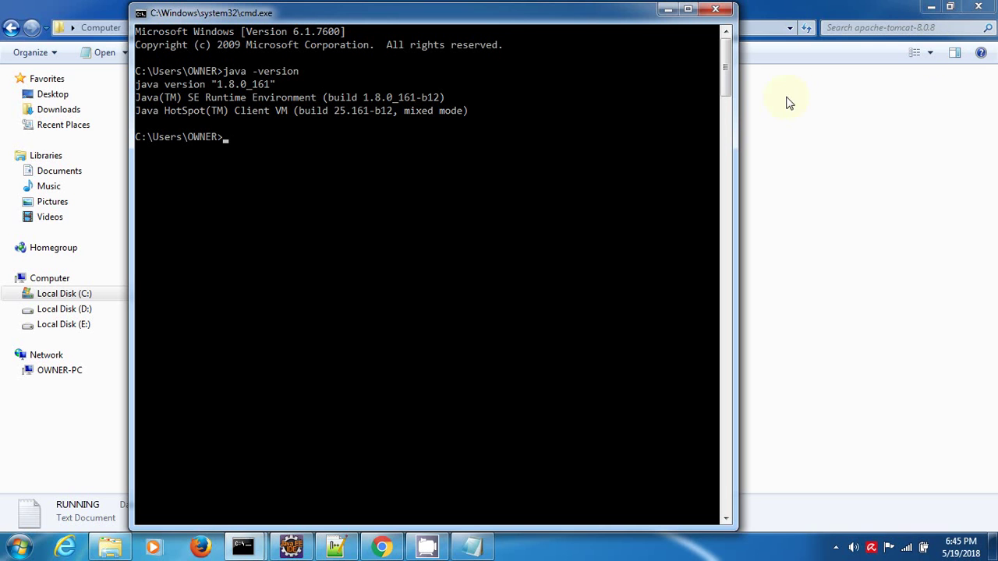
{"action": "left_click", "coordinate": [715, 8]}
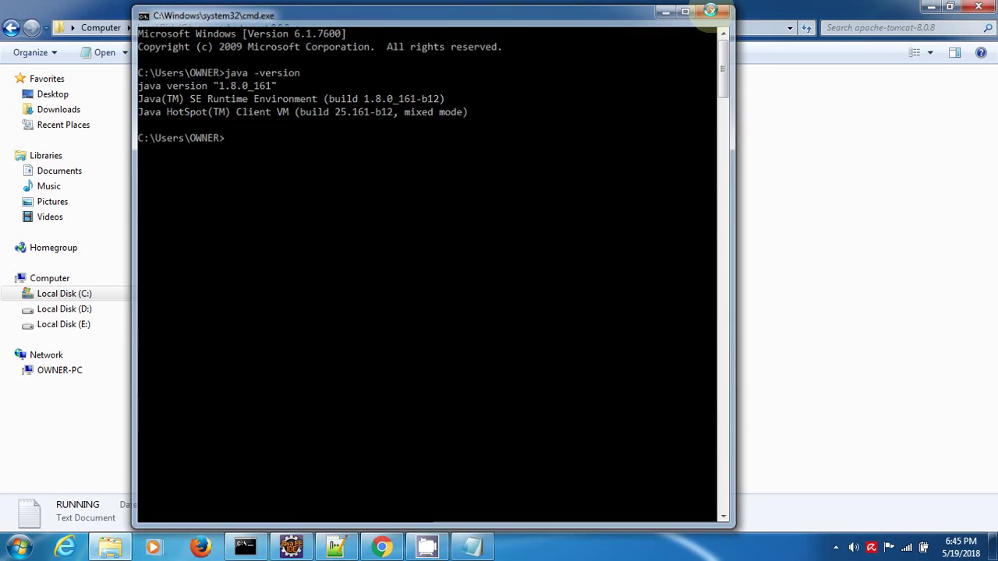
- Look through the entries of the apache-tomcat-8.0.8 folder from RUNNING up to bin
{"action": "left_click", "coordinate": [287, 328]}
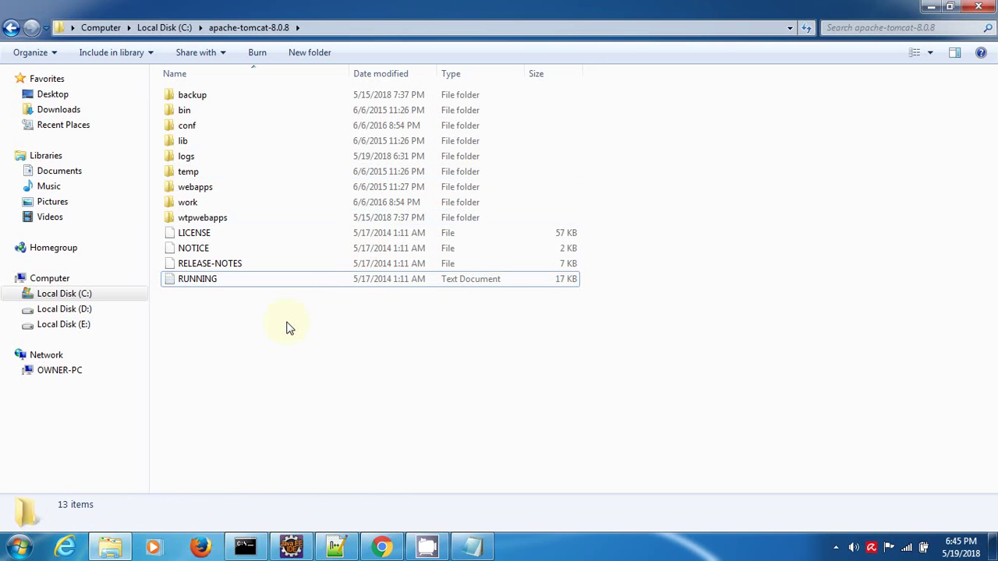
{"action": "key", "text": "Up"}
{"action": "key", "text": "Up"}
{"action": "key", "text": "Up"}
{"action": "key", "text": "Up"}
{"action": "key", "text": "Up"}
{"action": "key", "text": "Up"}
{"action": "key", "text": "Up"}
{"action": "key", "text": "Up"}
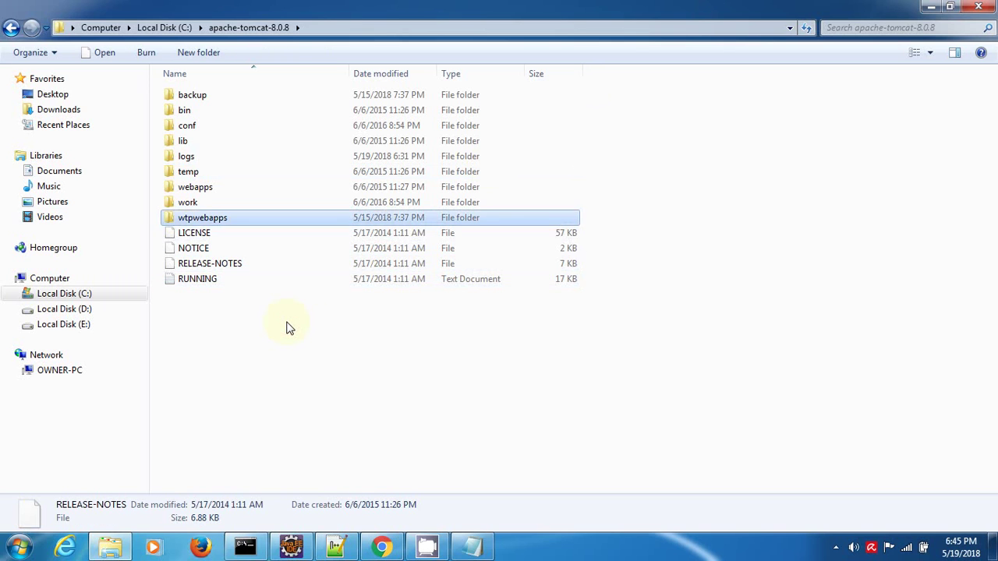
{"action": "key", "text": "Up"}
{"action": "key", "text": "Up"}
{"action": "key", "text": "Up"}
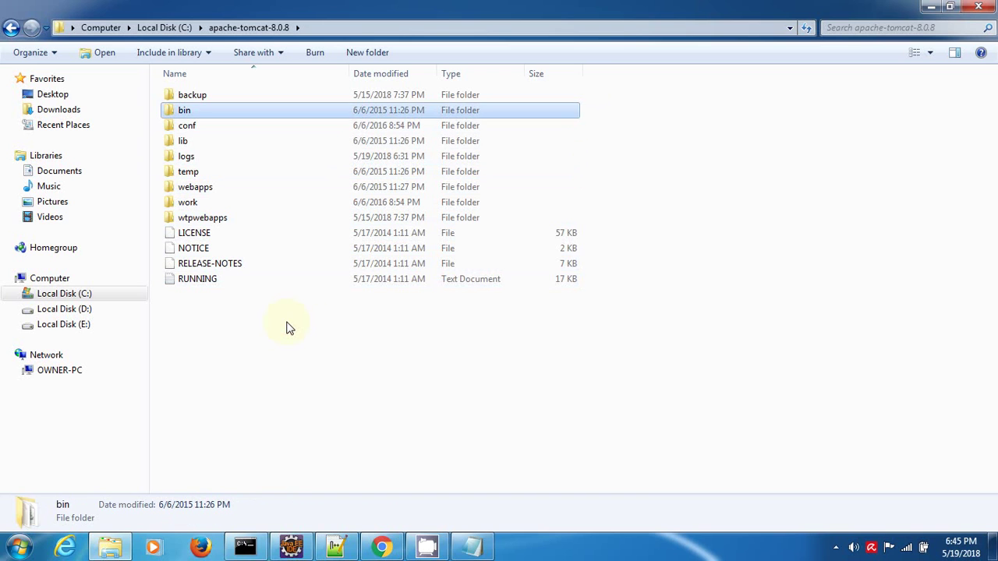
- Examine the log files in Tomcat's logs folder and return to the apache-tomcat-8.0.8 folder
{"action": "key", "text": "Down"}
{"action": "key", "text": "Down"}
{"action": "key", "text": "Down"}
{"action": "key", "text": "Return"}
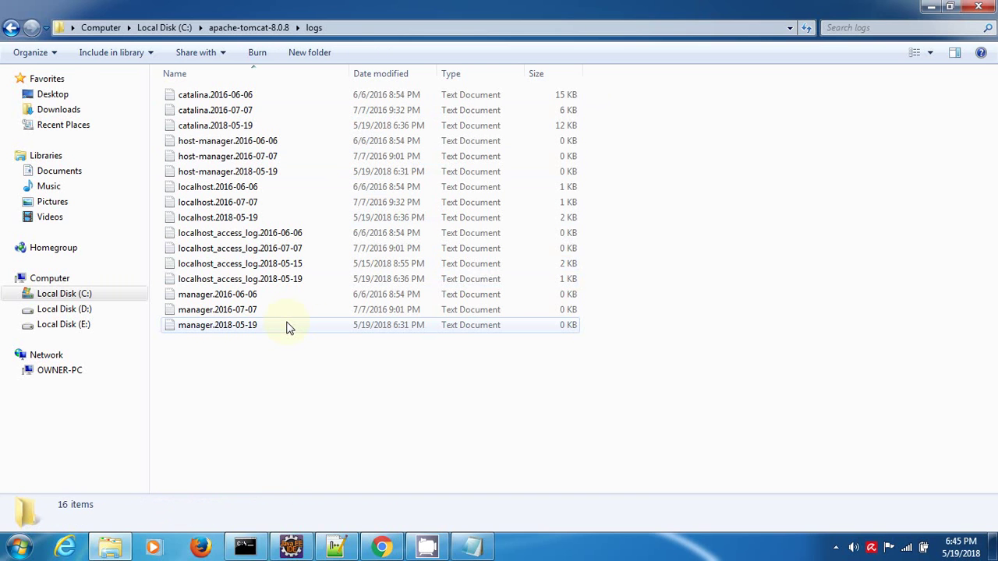
{"action": "key", "text": "BackSpace"}
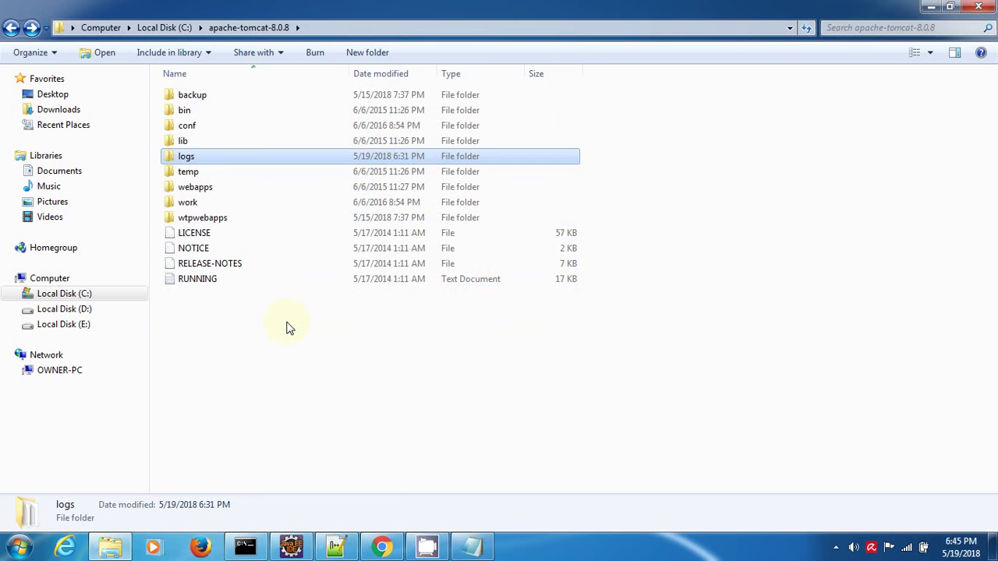
{"action": "key", "text": "Return"}
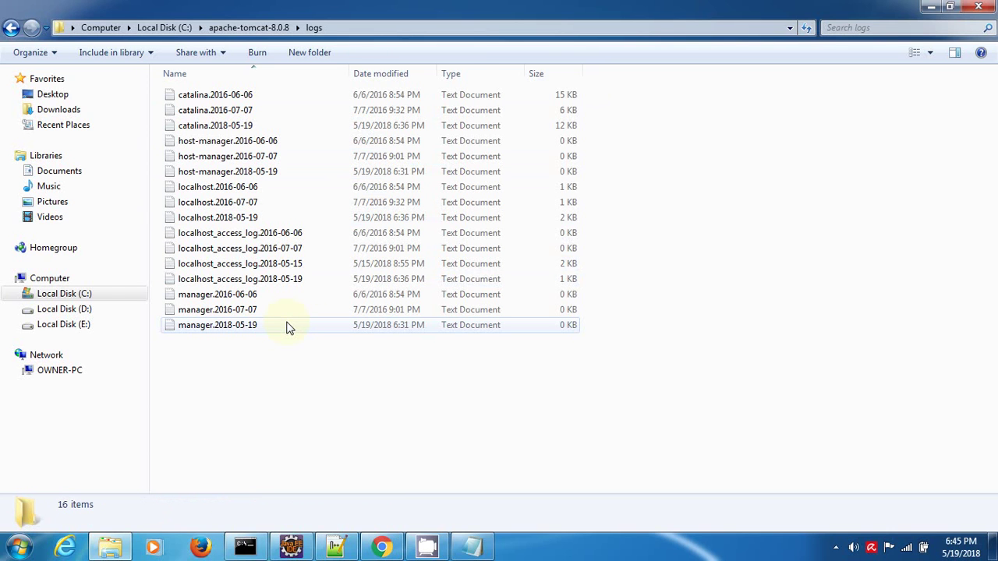
{"action": "key", "text": "Down"}
{"action": "key", "text": "Down"}
{"action": "key", "text": "Down"}
{"action": "key", "text": "Down"}
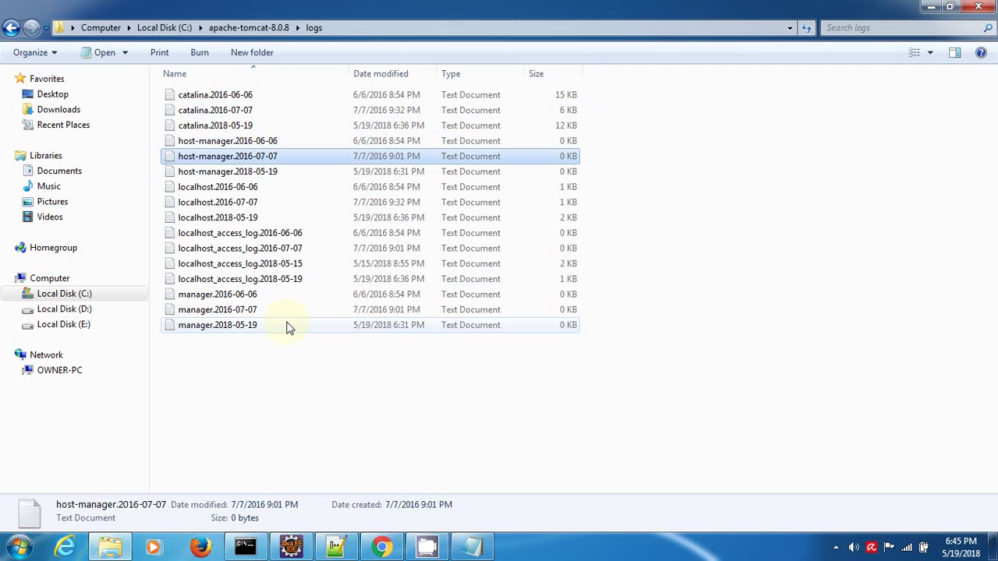
{"action": "key", "text": "BackSpace"}
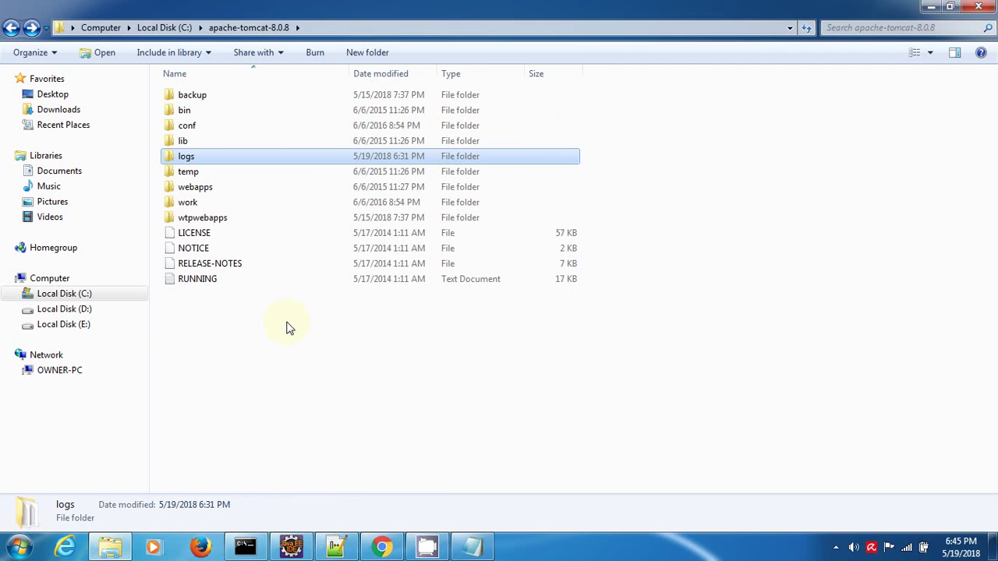
- Open Tomcat's bin folder
{"action": "key", "text": "Up"}
{"action": "key", "text": "Up"}
{"action": "key", "text": "Up"}
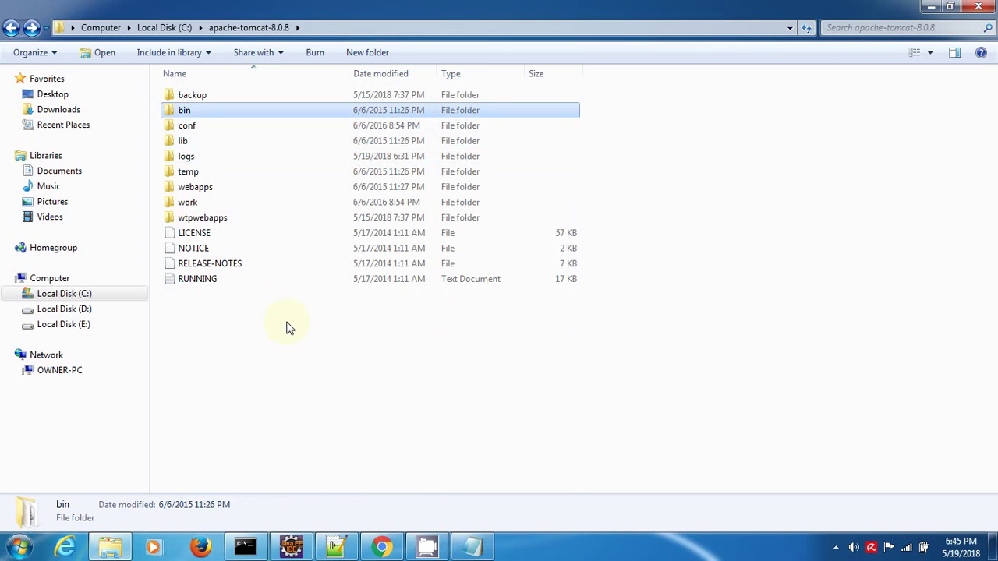
{"action": "key", "text": "Return"}
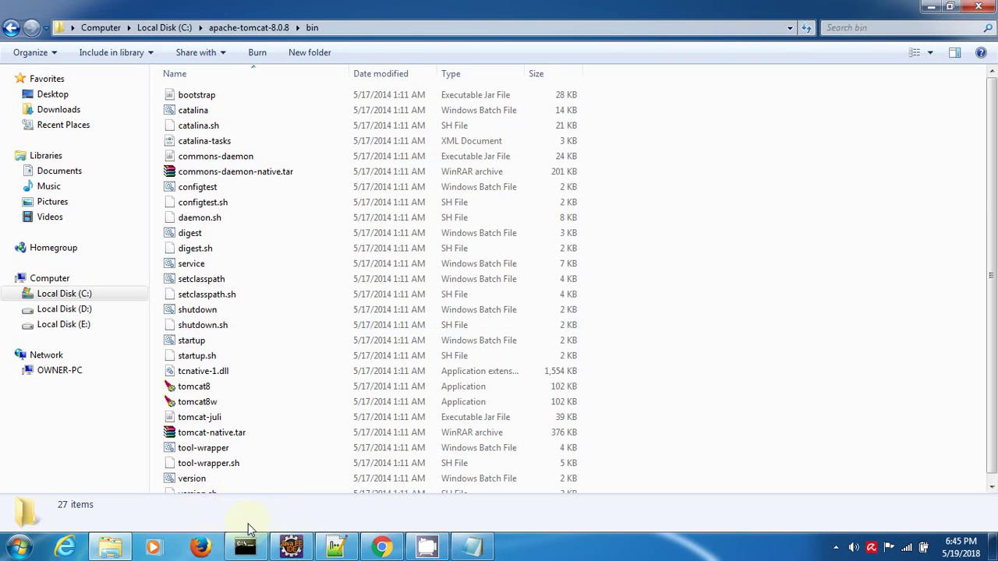
- Start the Tomcat server by running catalina.bat start in the Command Prompt already set to its bin folder
{"action": "left_click", "coordinate": [246, 548]}
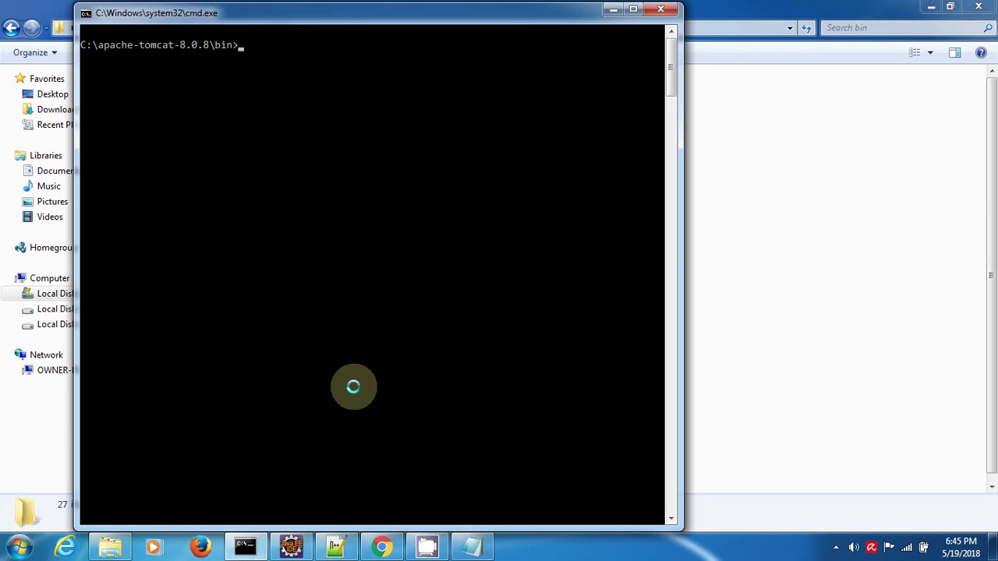
{"action": "type", "text": "catalina.bat"}
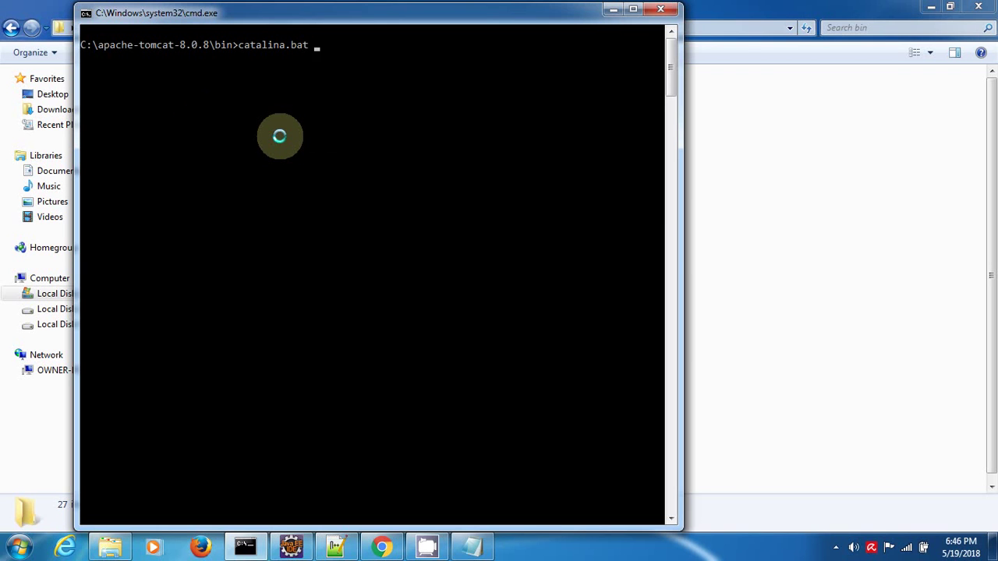
{"action": "type", "text": "start"}
{"action": "key", "text": "Return"}
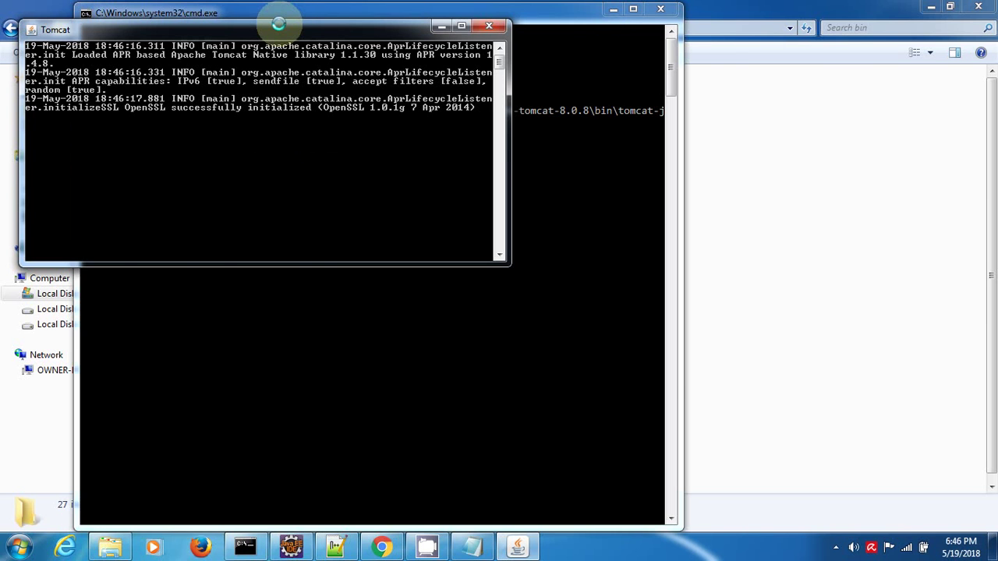
{"action": "left_click_drag", "start_coordinate": [278, 25], "coordinate": [375, 236]}
- Switch to Chrome and open localhost:8080 in a new tab to view the Tomcat home page
{"action": "left_click", "coordinate": [381, 547]}
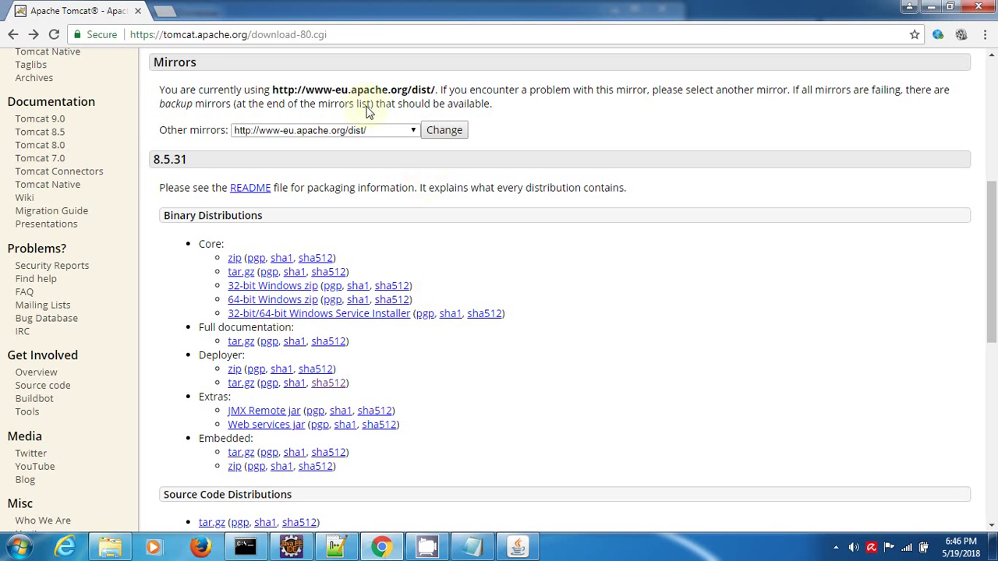
{"action": "left_click", "coordinate": [173, 15]}
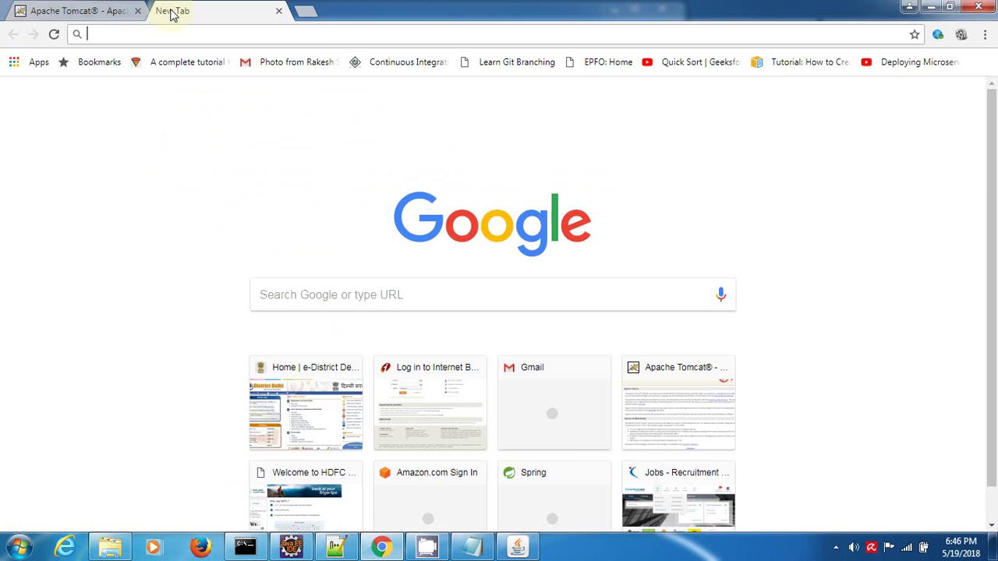
{"action": "type", "text": "loca"}
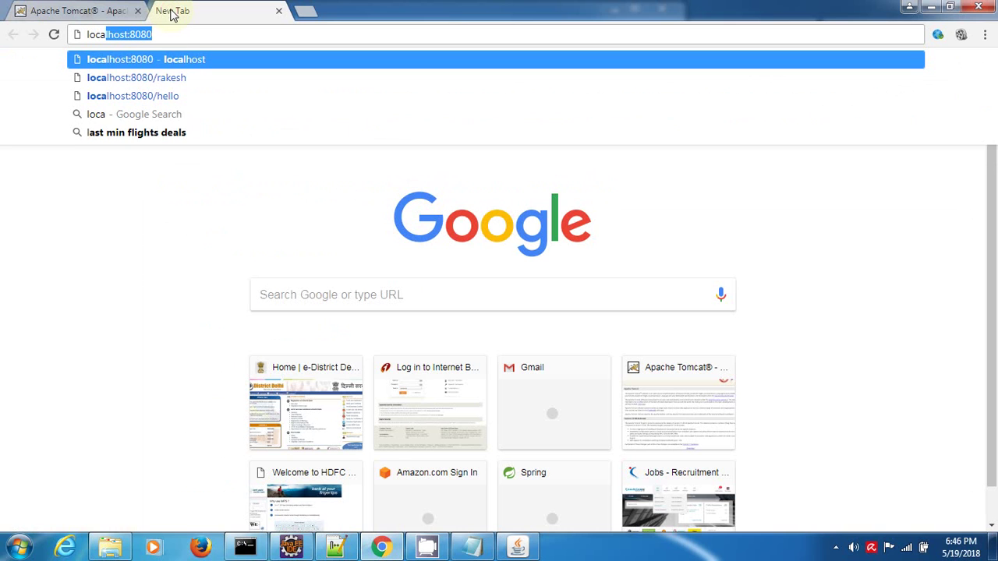
{"action": "key", "text": "Right"}
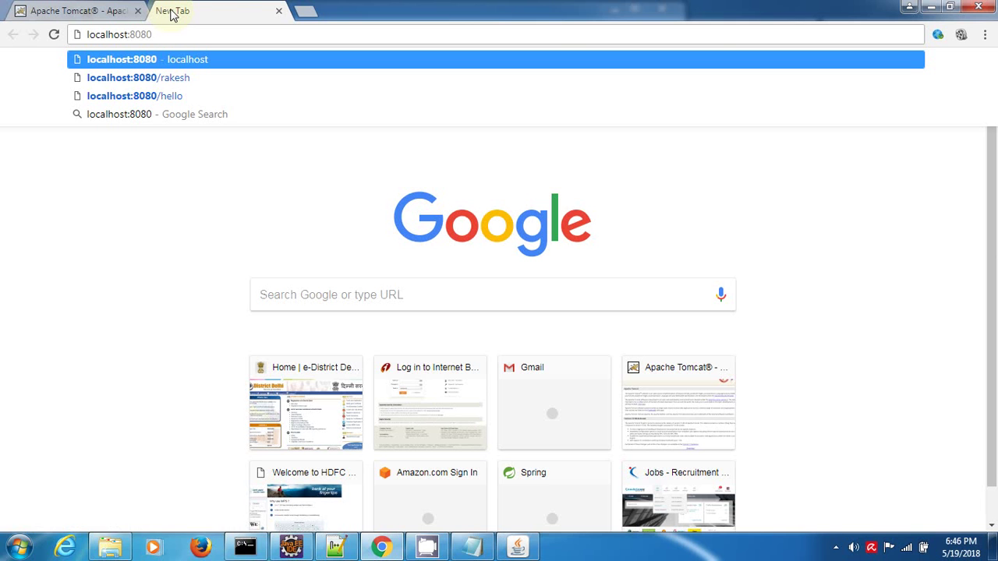
{"action": "key", "text": "Return"}
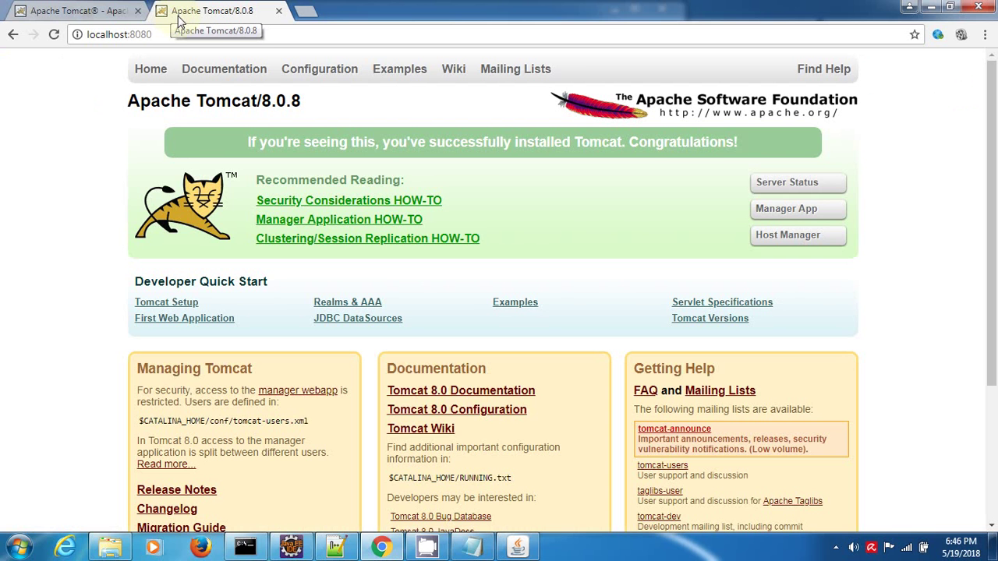
{"action": "left_click", "coordinate": [146, 34]}
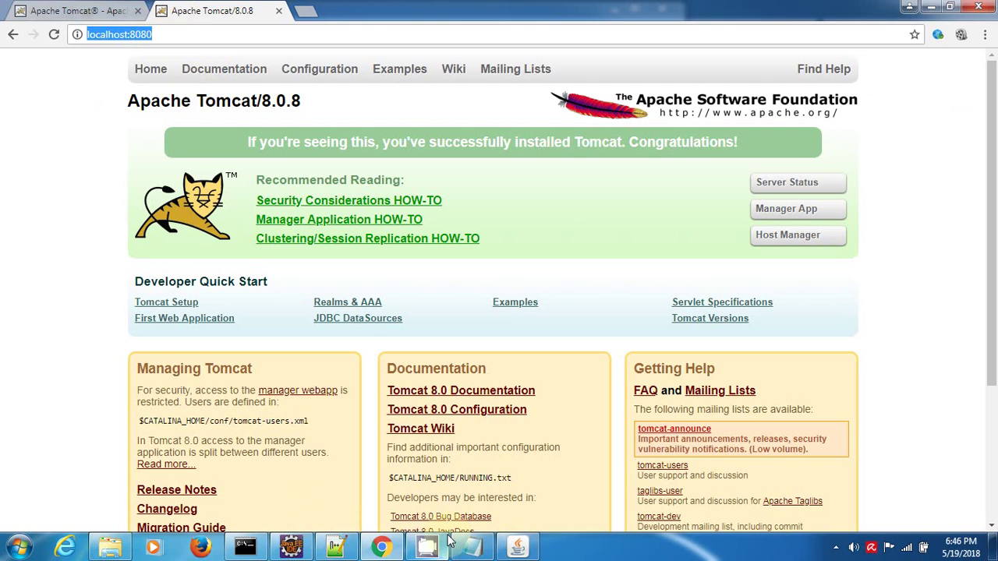
- Stop the Tomcat server by running catalina.bat stop in the Command Prompt set to its bin folder
{"action": "left_click", "coordinate": [248, 547]}
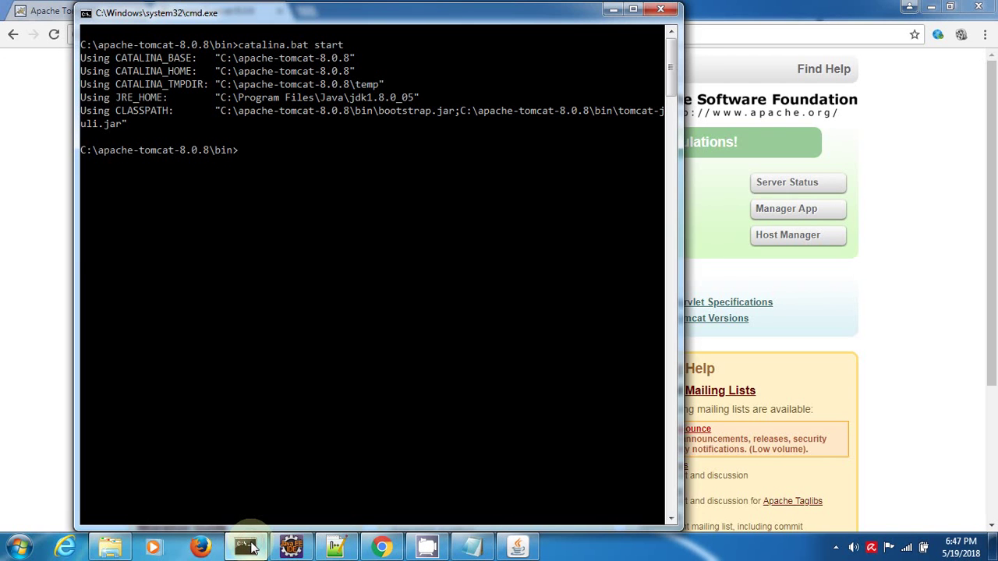
{"action": "key", "text": "Up"}
{"action": "key", "text": "BackSpace"}
{"action": "key", "text": "BackSpace"}
{"action": "key", "text": "BackSpace"}
{"action": "type", "text": "op"}
{"action": "key", "text": "Return"}
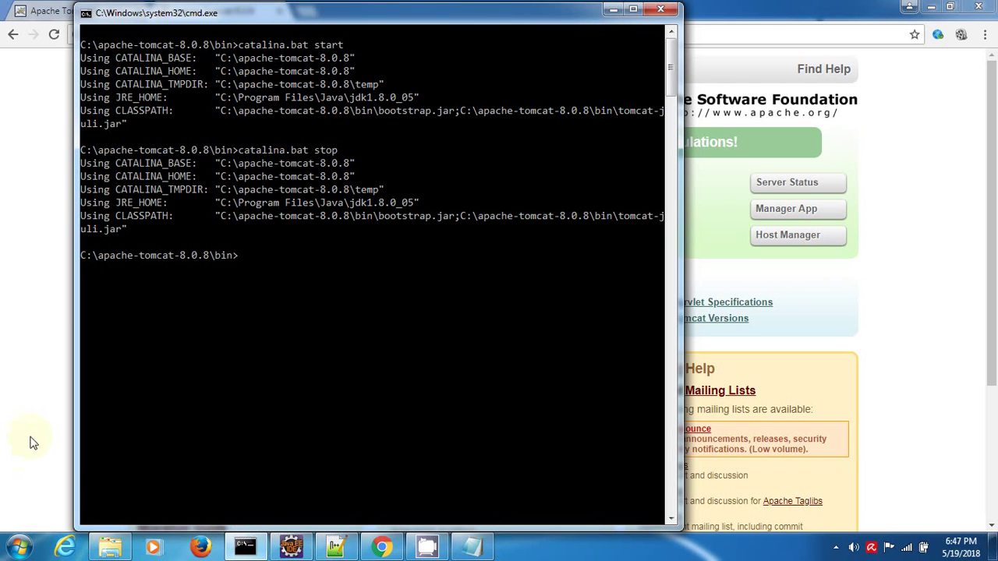
- Return to the browser and reload localhost:8080 to check whether the server still responds
{"action": "left_click", "coordinate": [4, 361]}
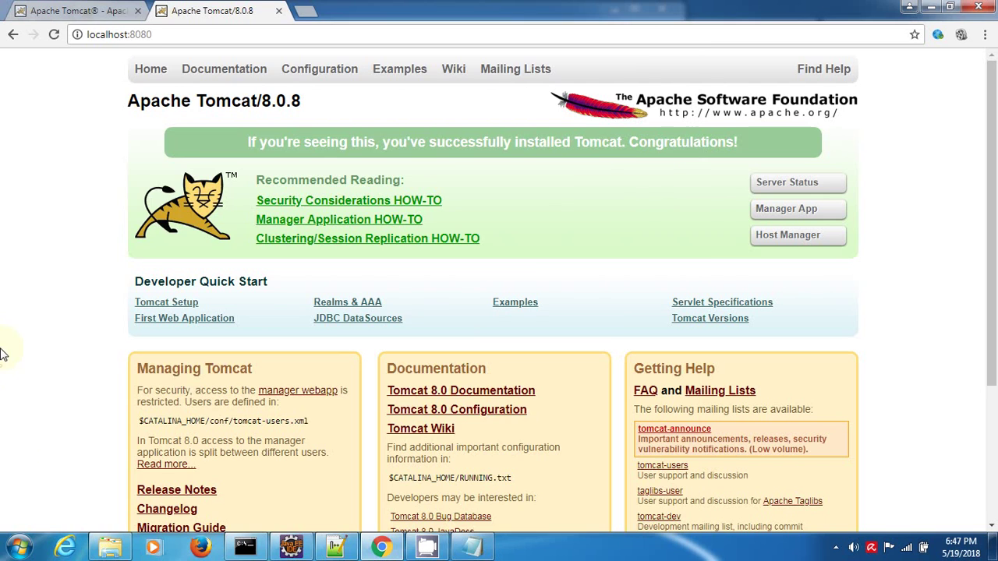
{"action": "left_click", "coordinate": [55, 35]}
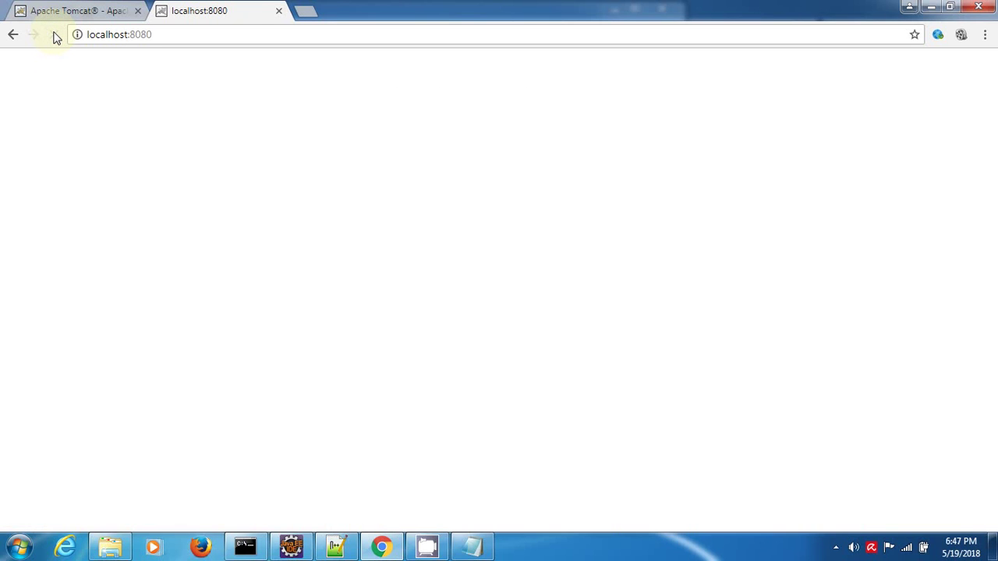
{"action": "left_click", "coordinate": [55, 35]}
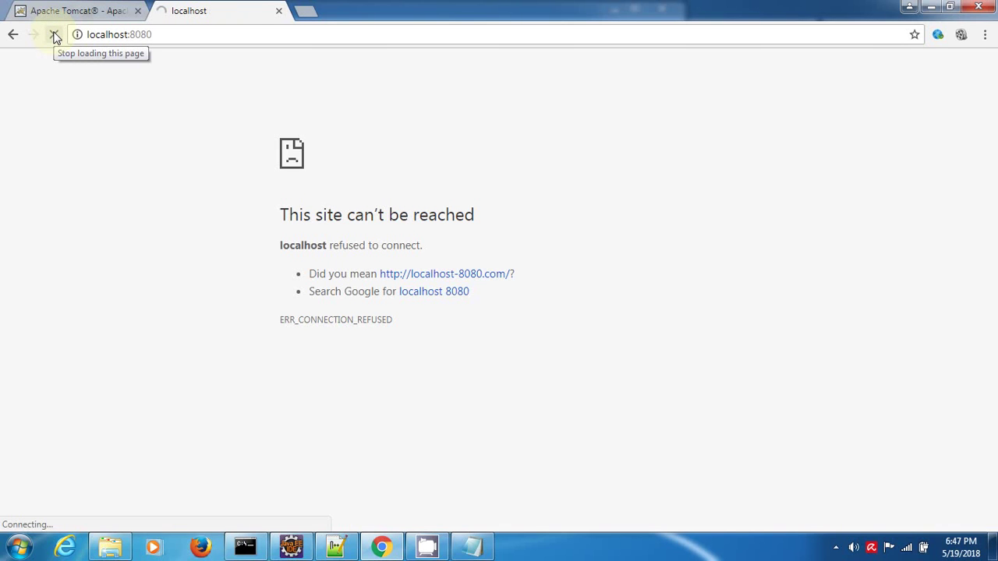
- Go to the conf folder inside apache-tomcat-8.0.8 and open its server XML file in Notepad++
{"action": "left_click", "coordinate": [932, 8]}
{"action": "left_click", "coordinate": [708, 245]}
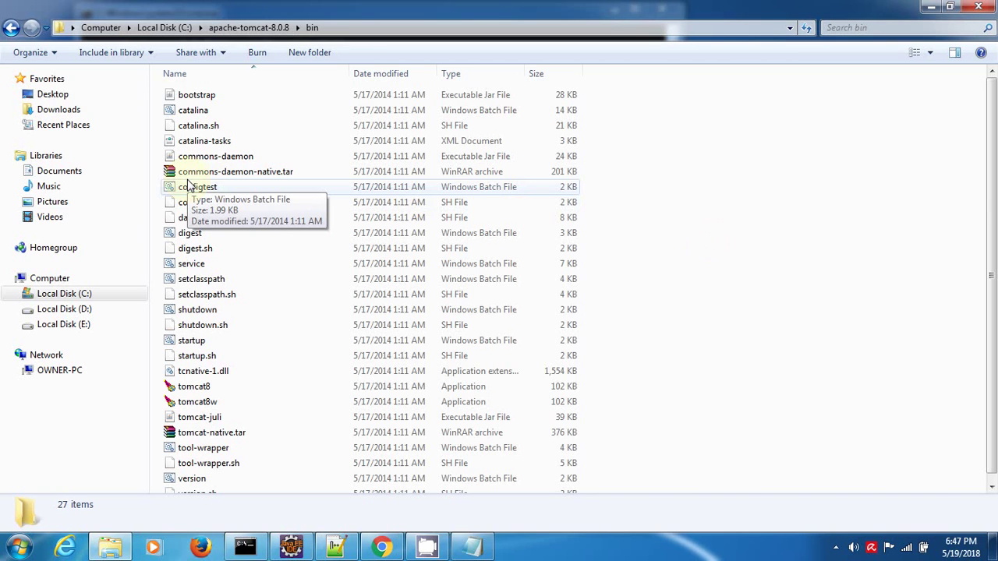
{"action": "key", "text": "BackSpace"}
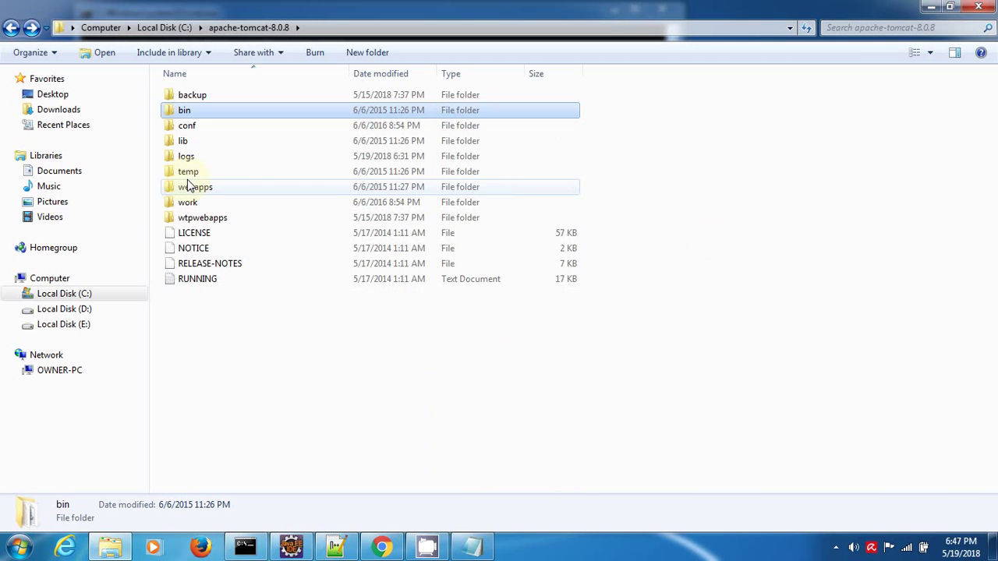
{"action": "double_click", "coordinate": [191, 129]}
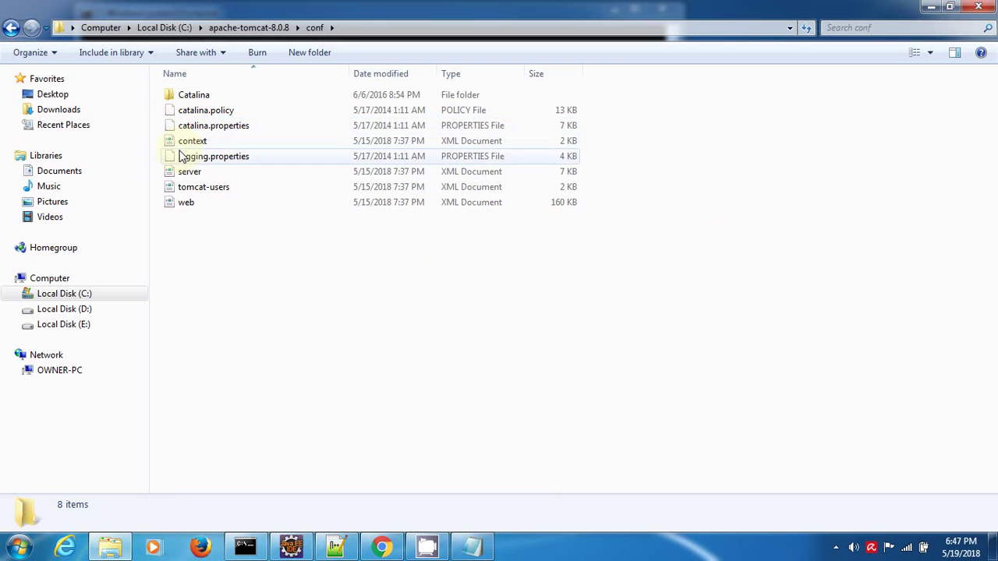
{"action": "left_click", "coordinate": [185, 173]}
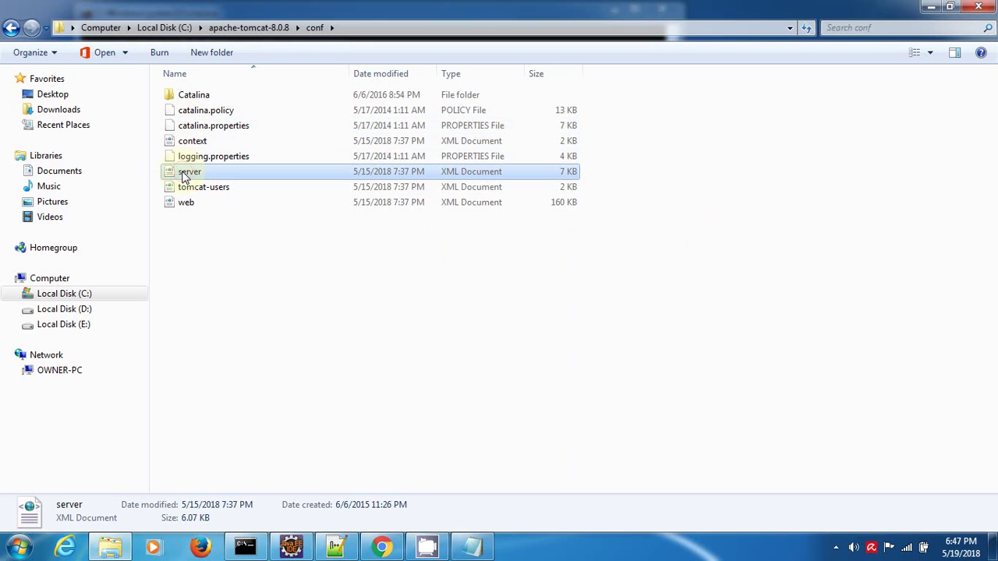
{"action": "left_click_drag", "start_coordinate": [185, 177], "coordinate": [390, 367]}
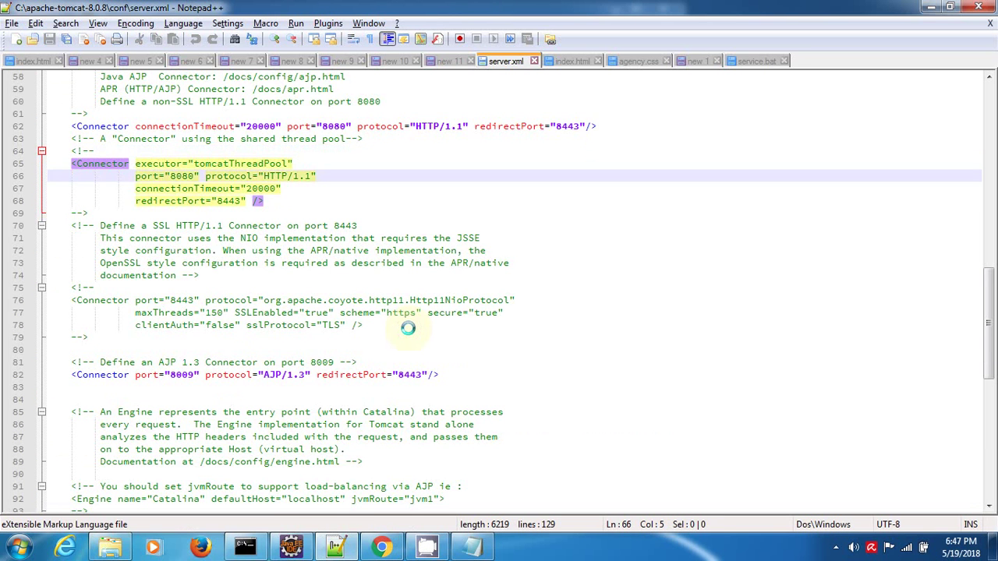
- Read down server.xml from the shared thread pool Connector through the Engine and Realm sections to the Host element
{"action": "key", "text": "Down"}
{"action": "key", "text": "Down"}
{"action": "key", "text": "Down"}
{"action": "key", "text": "Down"}
{"action": "key", "text": "Down"}
{"action": "key", "text": "Down"}
{"action": "key", "text": "Down"}
{"action": "key", "text": "Down"}
{"action": "key", "text": "Down"}
{"action": "key", "text": "Down"}
{"action": "key", "text": "Down"}
{"action": "key", "text": "Down"}
{"action": "key", "text": "Down"}
{"action": "key", "text": "Down"}
{"action": "key", "text": "Down"}
{"action": "key", "text": "Down"}
{"action": "key", "text": "Down"}
{"action": "key", "text": "Down"}
{"action": "key", "text": "Down"}
{"action": "key", "text": "Down"}
{"action": "key", "text": "Down"}
{"action": "key", "text": "Down"}
{"action": "key", "text": "Down"}
{"action": "key", "text": "Down"}
{"action": "key", "text": "Down"}
{"action": "key", "text": "Down"}
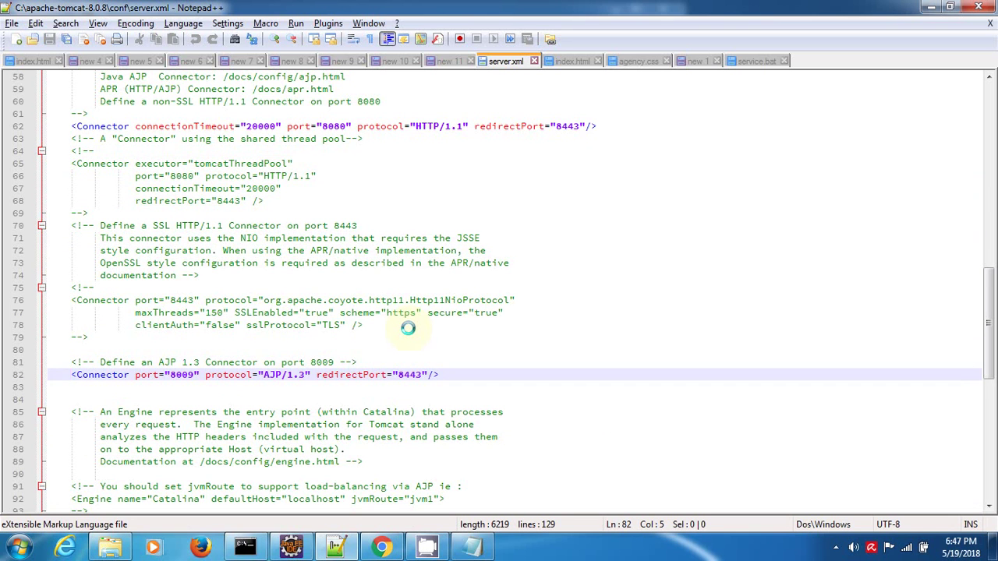
{"action": "key", "text": "Down"}
{"action": "key", "text": "Down"}
{"action": "key", "text": "Down"}
{"action": "key", "text": "Down"}
{"action": "key", "text": "Down"}
{"action": "key", "text": "Down"}
{"action": "key", "text": "Down"}
{"action": "key", "text": "Down"}
{"action": "key", "text": "Down"}
{"action": "key", "text": "Down"}
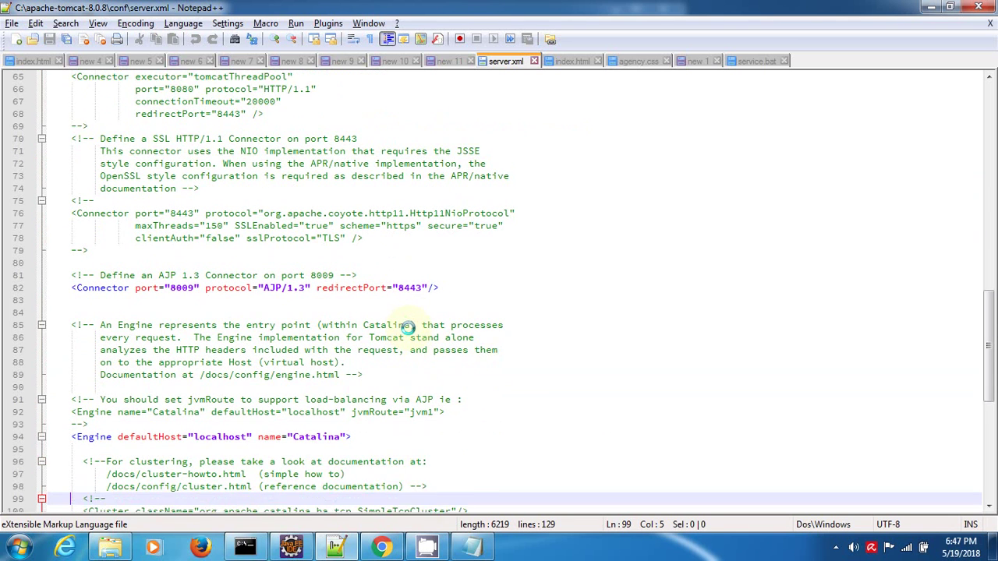
{"action": "key", "text": "Down"}
{"action": "key", "text": "Down"}
{"action": "key", "text": "Down"}
{"action": "key", "text": "Down"}
{"action": "key", "text": "Down"}
{"action": "key", "text": "Down"}
{"action": "key", "text": "Down"}
{"action": "key", "text": "Down"}
{"action": "key", "text": "Down"}
{"action": "key", "text": "Down"}
{"action": "key", "text": "Down"}
{"action": "key", "text": "Down"}
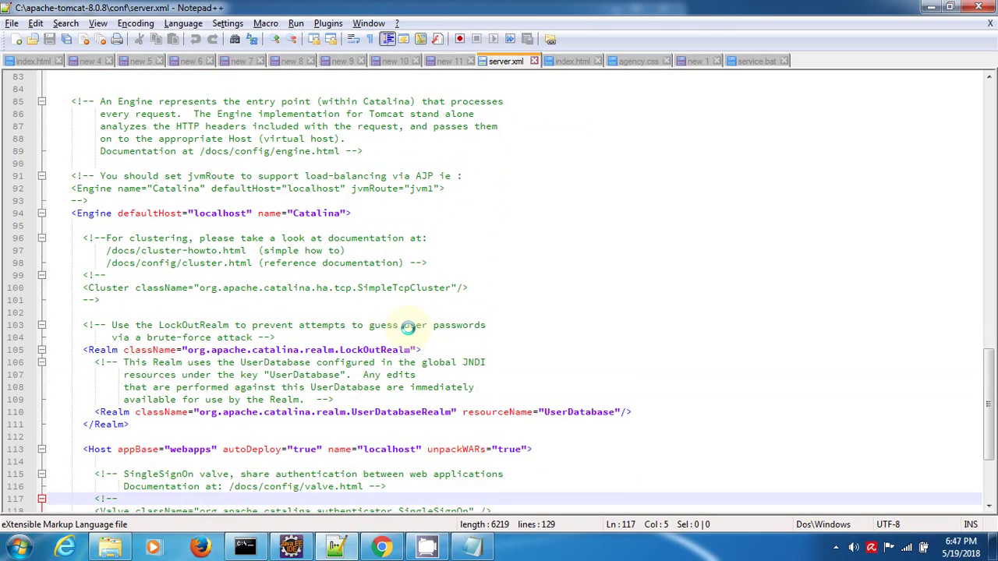
- Review server.xml back upward through the Connector, Service, GlobalNamingResources and Listener definitions to the licence header
{"action": "key", "text": "Up"}
{"action": "key", "text": "Up"}
{"action": "key", "text": "Up"}
{"action": "key", "text": "Up"}
{"action": "key", "text": "Up"}
{"action": "key", "text": "Up"}
{"action": "key", "text": "Up"}
{"action": "key", "text": "Up"}
{"action": "key", "text": "Up"}
{"action": "key", "text": "Up"}
{"action": "key", "text": "Up"}
{"action": "key", "text": "Up"}
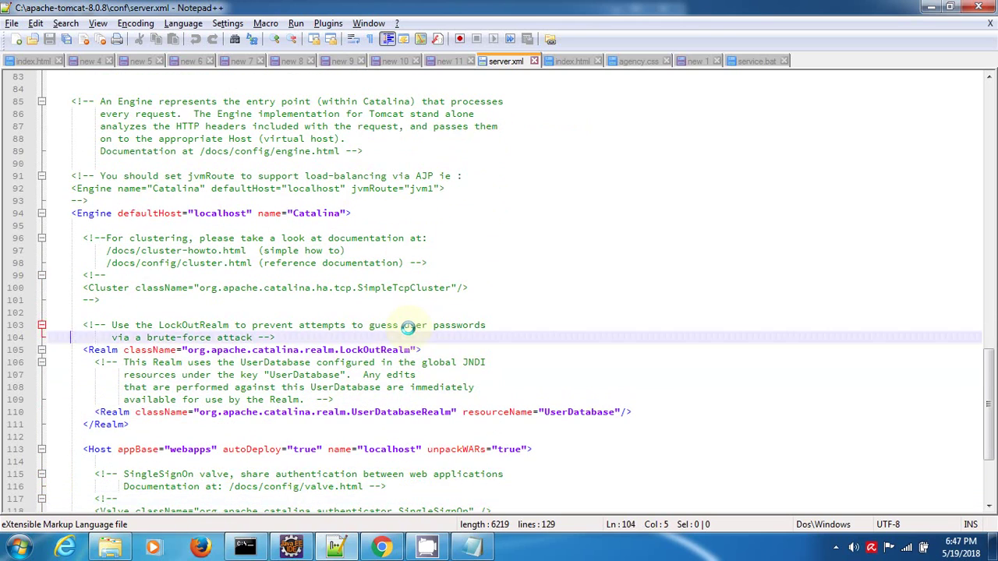
{"action": "key", "text": "Up"}
{"action": "key", "text": "Up"}
{"action": "key", "text": "Up"}
{"action": "key", "text": "Up"}
{"action": "key", "text": "Up"}
{"action": "key", "text": "Up"}
{"action": "key", "text": "Up"}
{"action": "key", "text": "Up"}
{"action": "key", "text": "Up"}
{"action": "key", "text": "Up"}
{"action": "key", "text": "Up"}
{"action": "key", "text": "Up"}
{"action": "key", "text": "Up"}
{"action": "key", "text": "Up"}
{"action": "key", "text": "Up"}
{"action": "key", "text": "Up"}
{"action": "key", "text": "Up"}
{"action": "key", "text": "Up"}
{"action": "key", "text": "Up"}
{"action": "key", "text": "Up"}
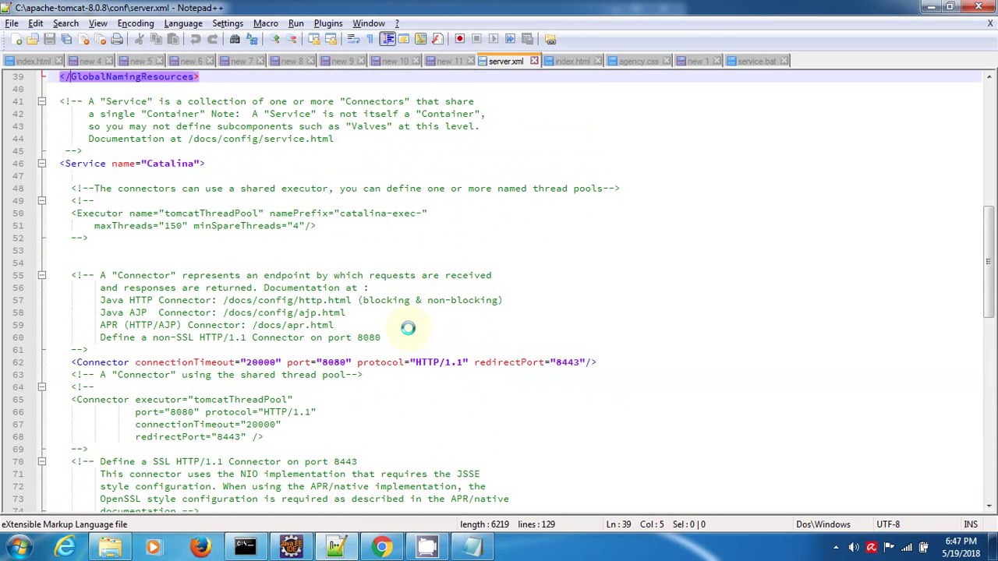
{"action": "key", "text": "Down"}
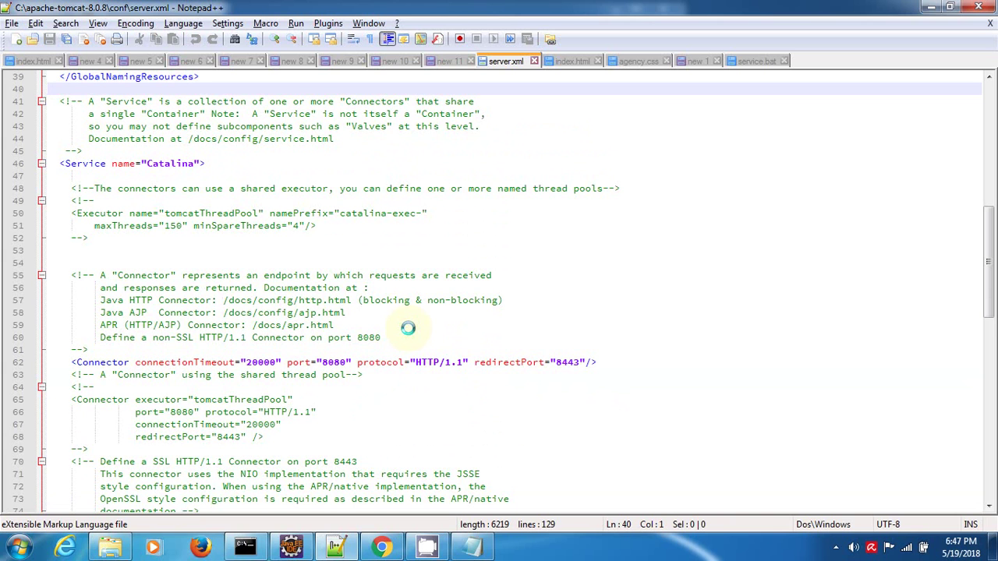
{"action": "key", "text": "Up"}
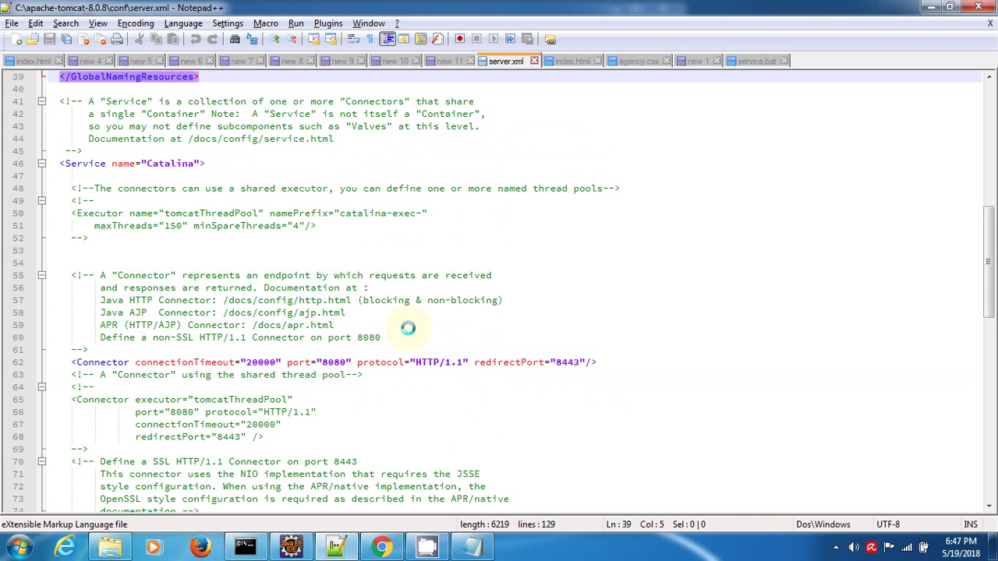
{"action": "key", "text": "Up"}
{"action": "key", "text": "Up"}
{"action": "key", "text": "Up"}
{"action": "key", "text": "Up"}
{"action": "key", "text": "Up"}
{"action": "key", "text": "Up"}
{"action": "key", "text": "Up"}
{"action": "key", "text": "Up"}
{"action": "key", "text": "Up"}
{"action": "key", "text": "Up"}
{"action": "key", "text": "Up"}
{"action": "key", "text": "Up"}
{"action": "key", "text": "Up"}
{"action": "key", "text": "Up"}
{"action": "key", "text": "Up"}
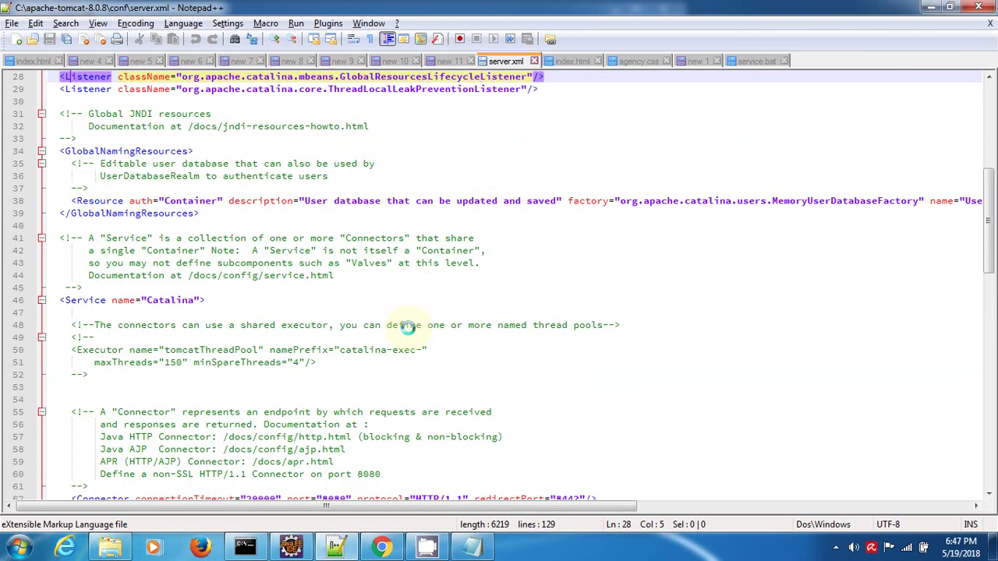
{"action": "key", "text": "Up"}
{"action": "key", "text": "Up"}
{"action": "key", "text": "Up"}
{"action": "key", "text": "Up"}
{"action": "key", "text": "Up"}
{"action": "key", "text": "Up"}
{"action": "key", "text": "Up"}
{"action": "key", "text": "Up"}
{"action": "key", "text": "Up"}
{"action": "key", "text": "Up"}
{"action": "key", "text": "Up"}
{"action": "key", "text": "Up"}
{"action": "key", "text": "Up"}
{"action": "key", "text": "Up"}
{"action": "key", "text": "Up"}
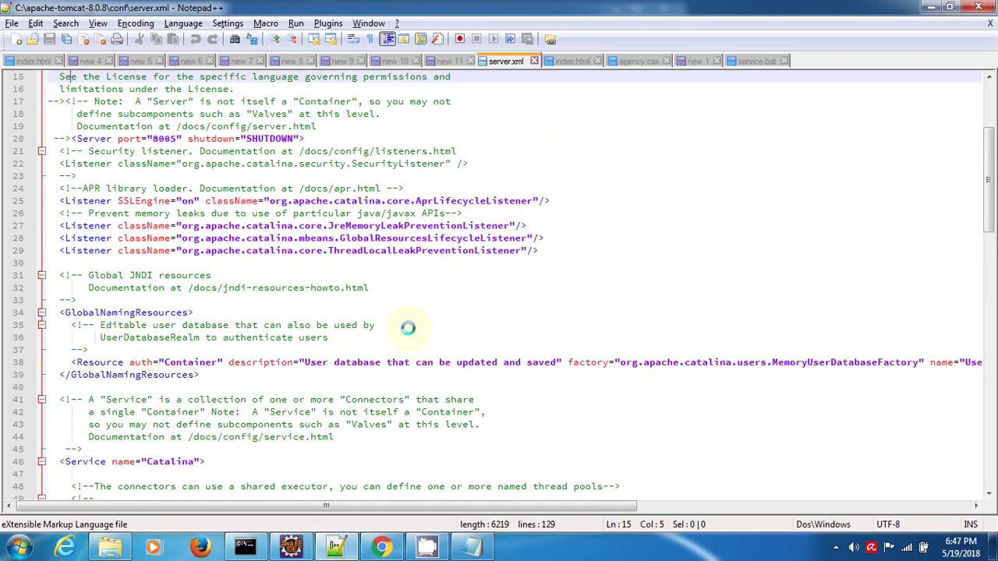
{"action": "key", "text": "Up"}
{"action": "key", "text": "Up"}
{"action": "key", "text": "Up"}
{"action": "key", "text": "Up"}
{"action": "key", "text": "Up"}
{"action": "key", "text": "Up"}
{"action": "key", "text": "Up"}
{"action": "key", "text": "Up"}
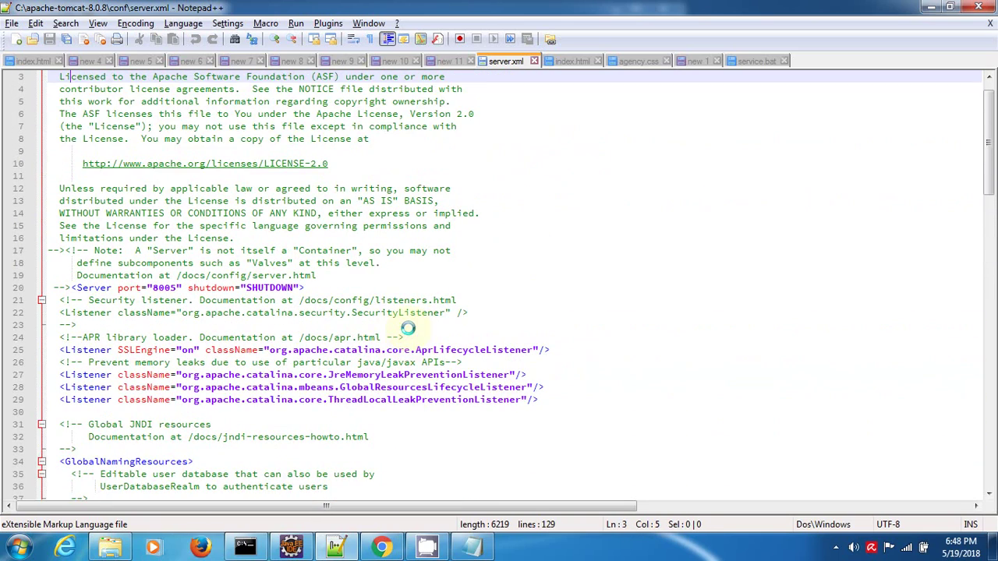
- Read down server.xml from the licence header through the Server, Listener and GlobalNamingResources sections to the Connector comment in the Catalina service
{"action": "key", "text": "Down"}
{"action": "key", "text": "Down"}
{"action": "key", "text": "Down"}
{"action": "key", "text": "Down"}
{"action": "key", "text": "Down"}
{"action": "key", "text": "Down"}
{"action": "key", "text": "Down"}
{"action": "key", "text": "Down"}
{"action": "key", "text": "Down"}
{"action": "key", "text": "Down"}
{"action": "key", "text": "Down"}
{"action": "key", "text": "Down"}
{"action": "key", "text": "Down"}
{"action": "key", "text": "Down"}
{"action": "key", "text": "Down"}
{"action": "key", "text": "Down"}
{"action": "key", "text": "Down"}
{"action": "key", "text": "Down"}
{"action": "key", "text": "Down"}
{"action": "key", "text": "Down"}
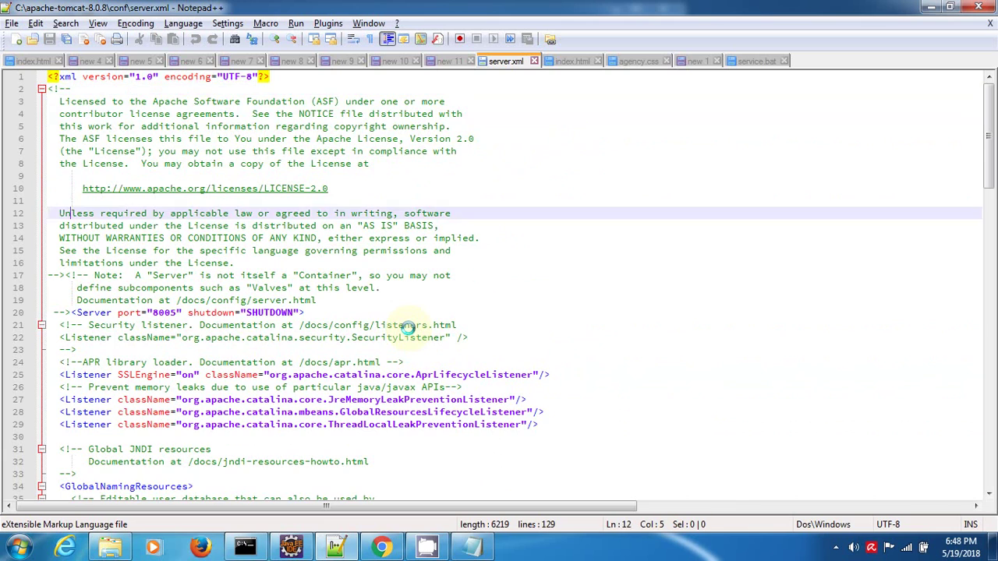
{"action": "key", "text": "Down"}
{"action": "key", "text": "Down"}
{"action": "key", "text": "Down"}
{"action": "key", "text": "Down"}
{"action": "key", "text": "Down"}
{"action": "key", "text": "Down"}
{"action": "key", "text": "Down"}
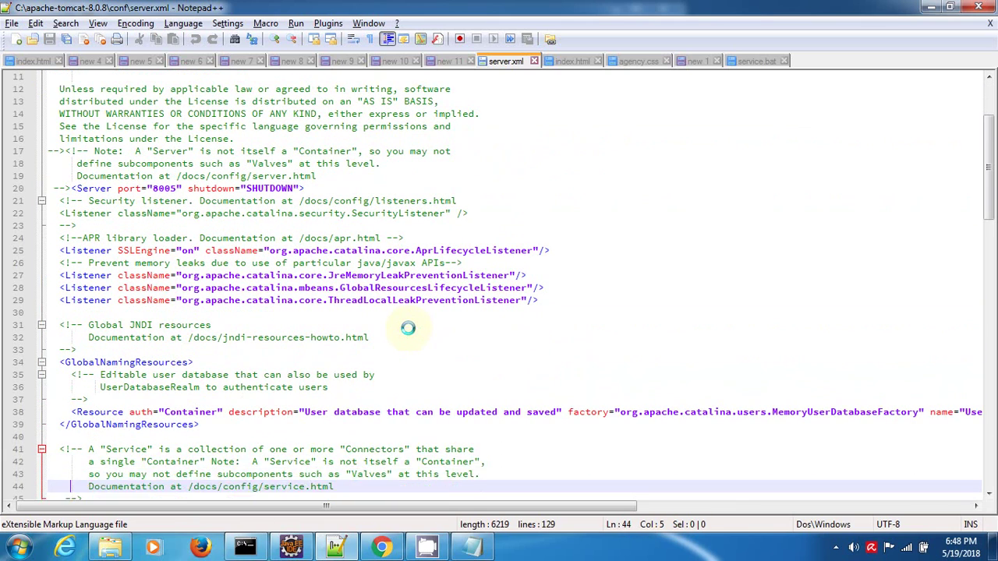
{"action": "key", "text": "Down"}
{"action": "key", "text": "Down"}
{"action": "key", "text": "Down"}
{"action": "key", "text": "Down"}
{"action": "key", "text": "Down"}
{"action": "key", "text": "Down"}
{"action": "key", "text": "Down"}
{"action": "key", "text": "Down"}
{"action": "key", "text": "Home"}
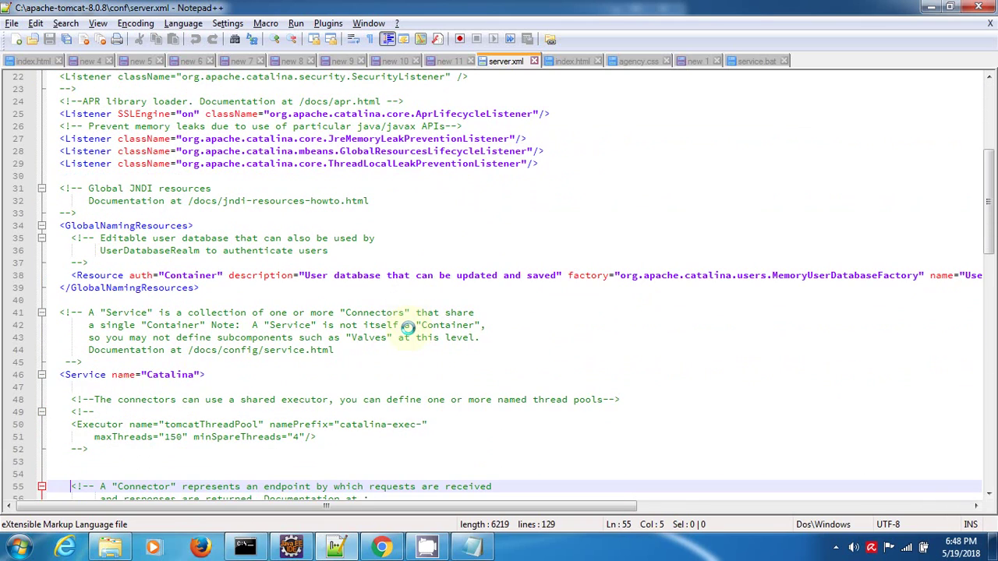
- Search server.xml for 8080 up to the active HTTP/1.1 Connector's port attribute and close the search
{"action": "key", "text": "ctrl+f"}
{"action": "type", "text": "8080"}
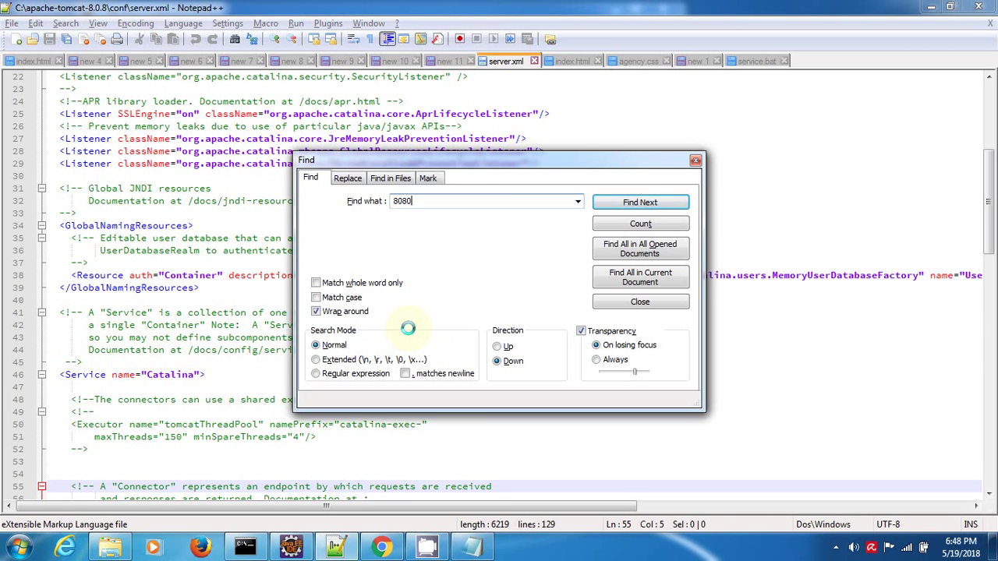
{"action": "key", "text": "Return"}
{"action": "key", "text": "Return"}
{"action": "key", "text": "Escape"}
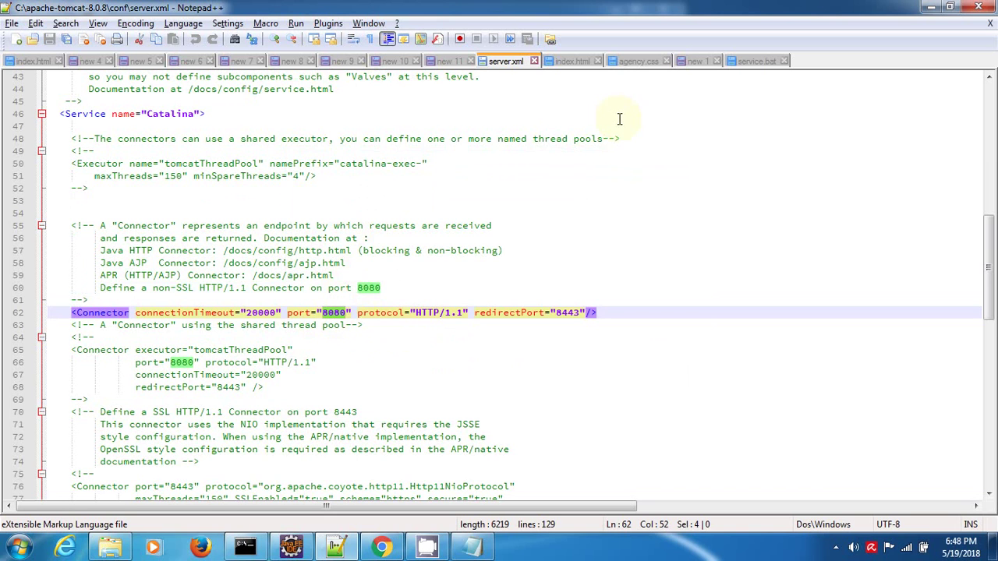
- Return to the conf folder in the file explorer and select the tomcat-users file, followed by the server file
{"action": "left_click", "coordinate": [929, 11]}
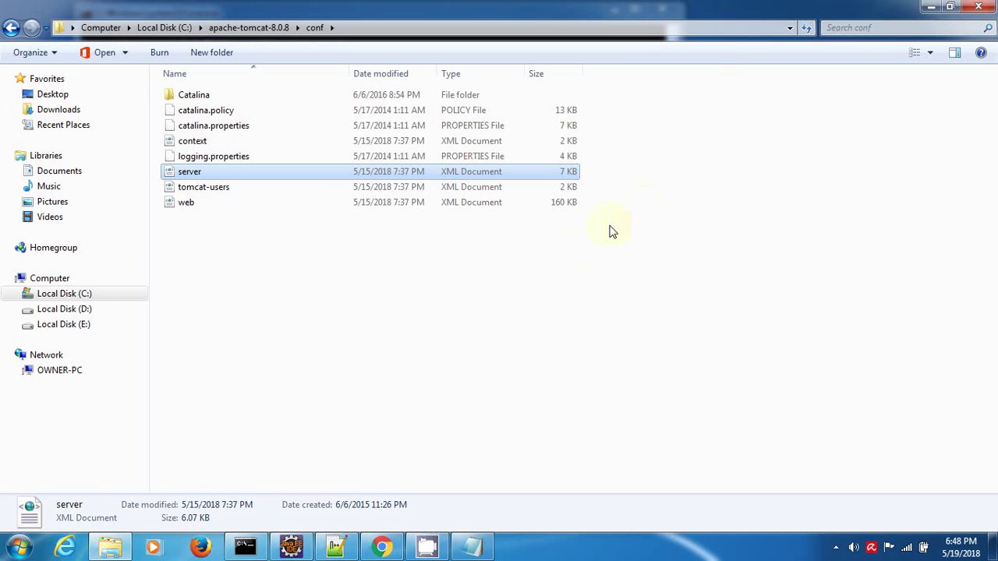
{"action": "left_click", "coordinate": [219, 191]}
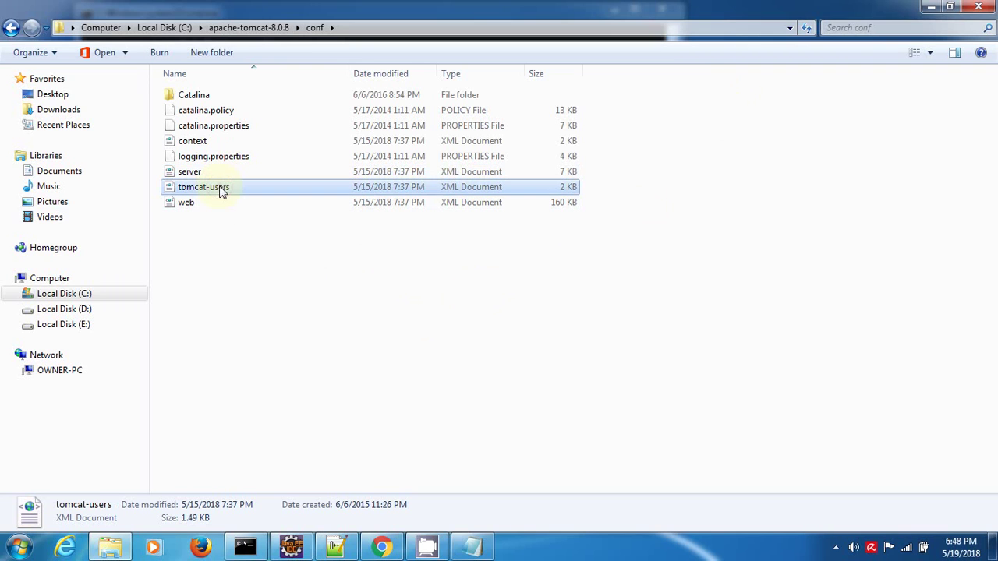
{"action": "left_click", "coordinate": [212, 172]}
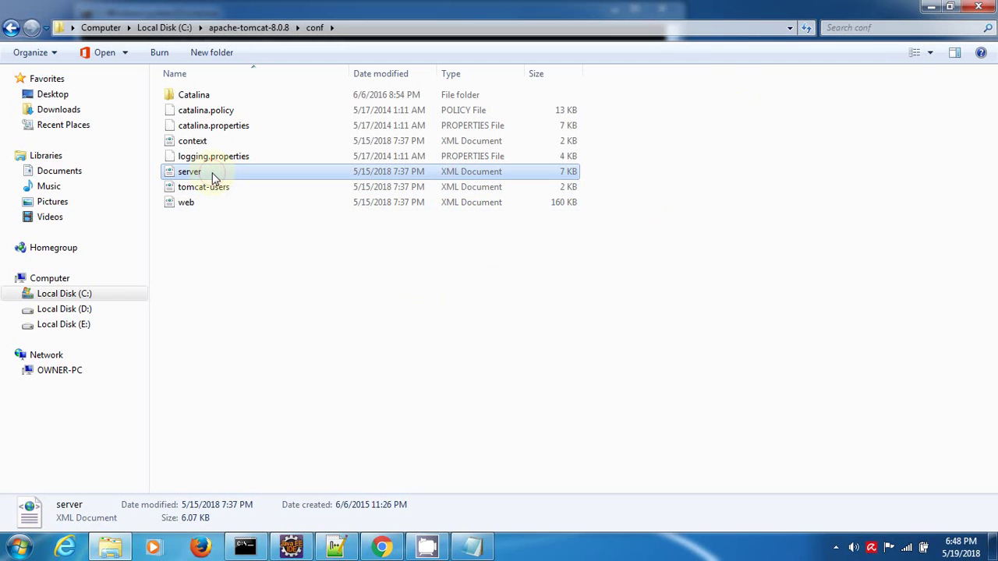